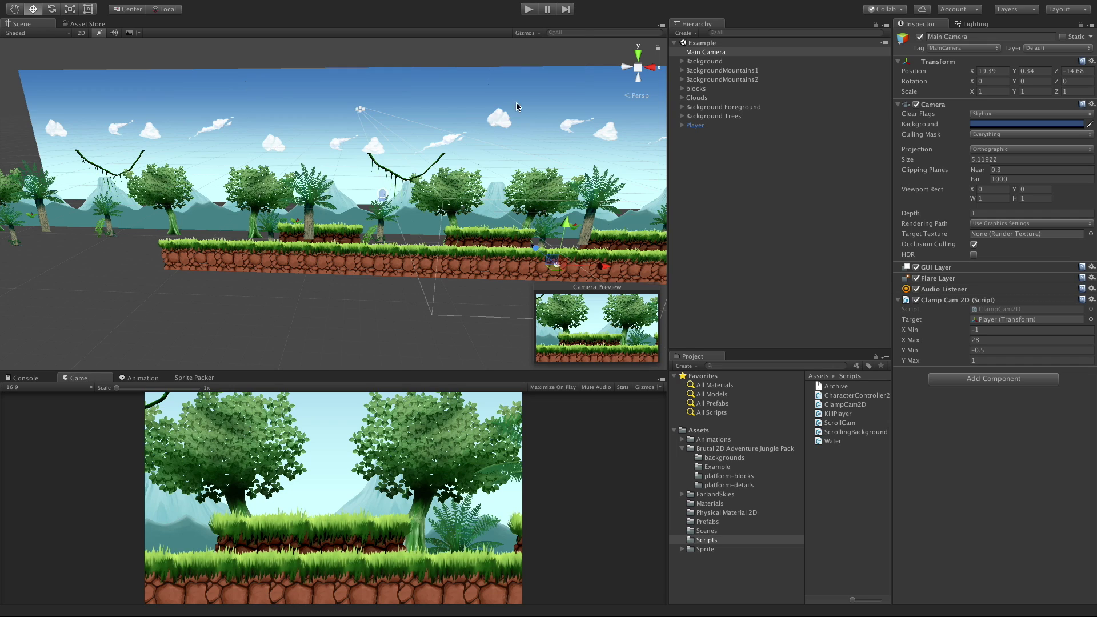
- Play-test the scene, walking the player right and back left to examine the background movement, and stop play mode
{"action": "left_click", "coordinate": [529, 9]}
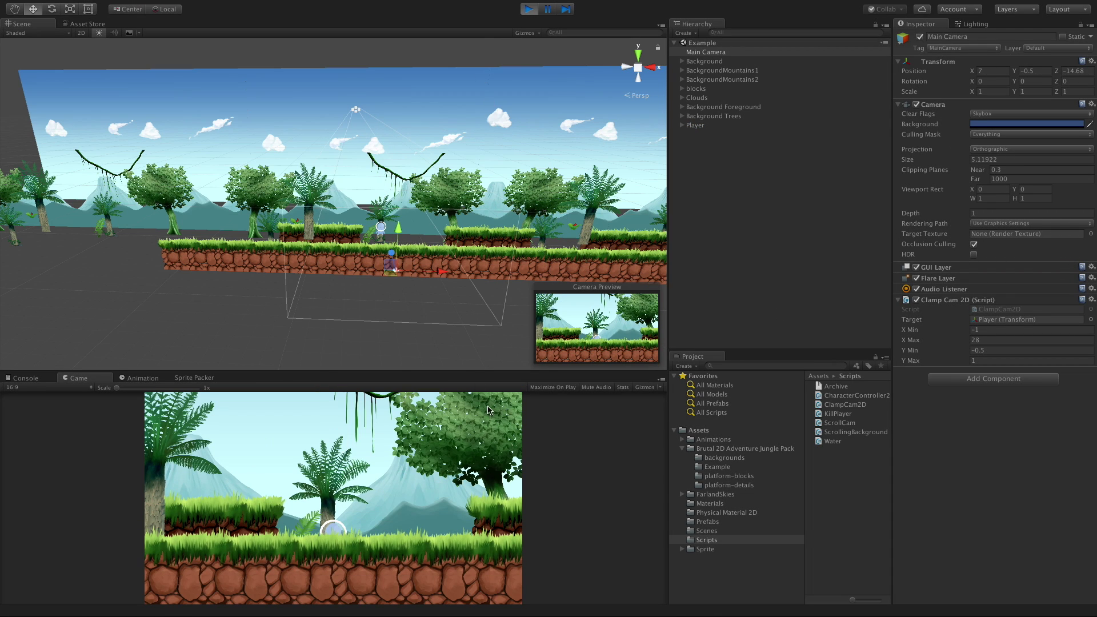
{"action": "key", "text": "Right"}
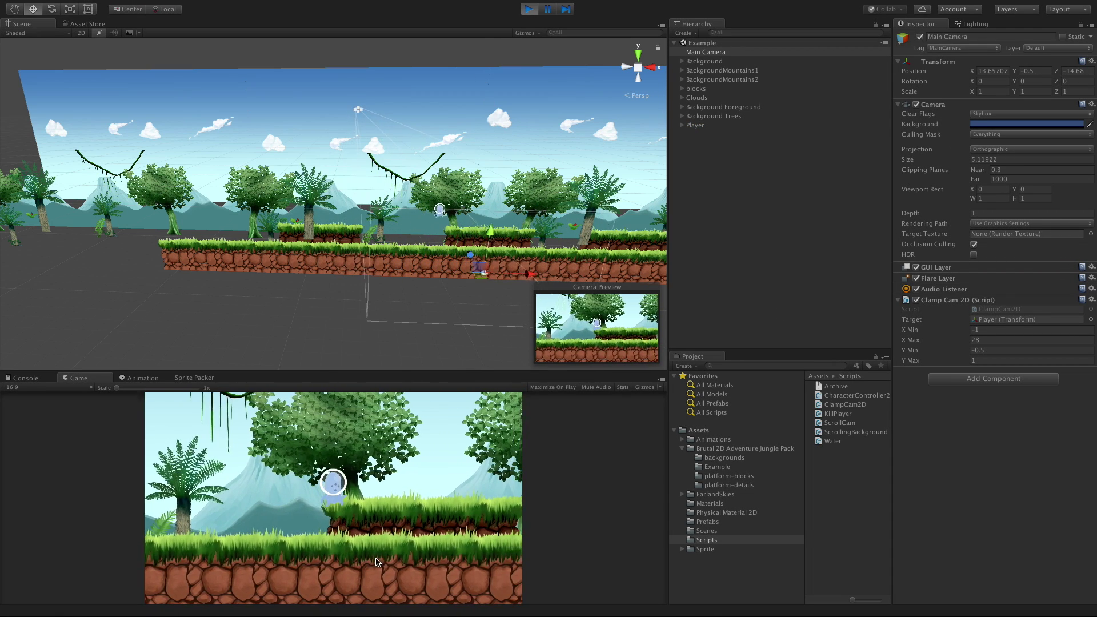
{"action": "key", "text": "Right"}
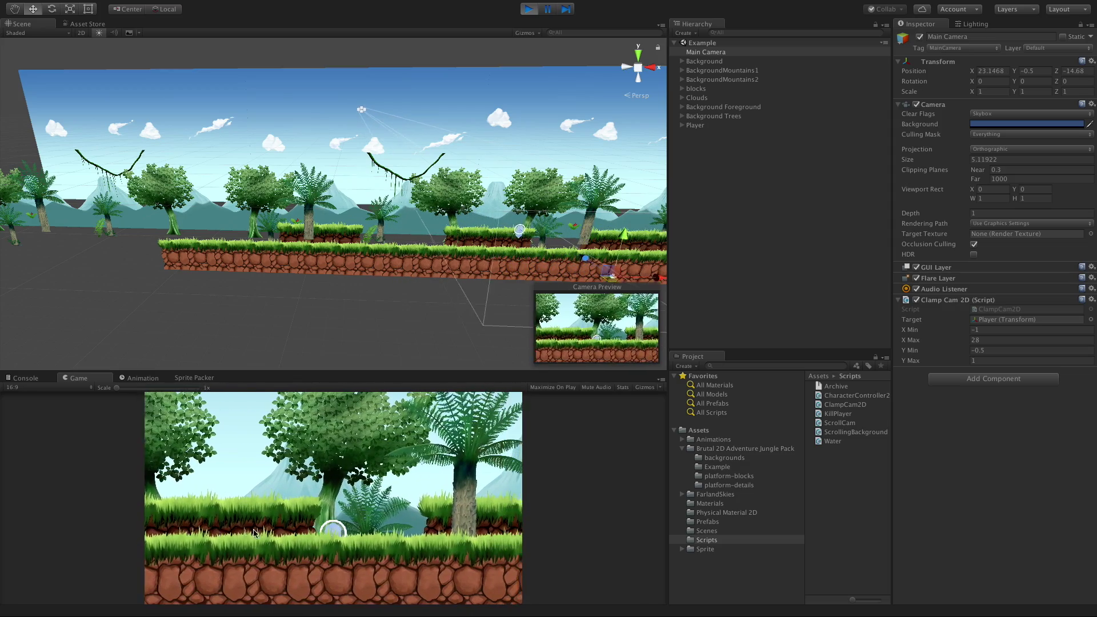
{"action": "key", "text": "Right"}
{"action": "key", "text": "Left"}
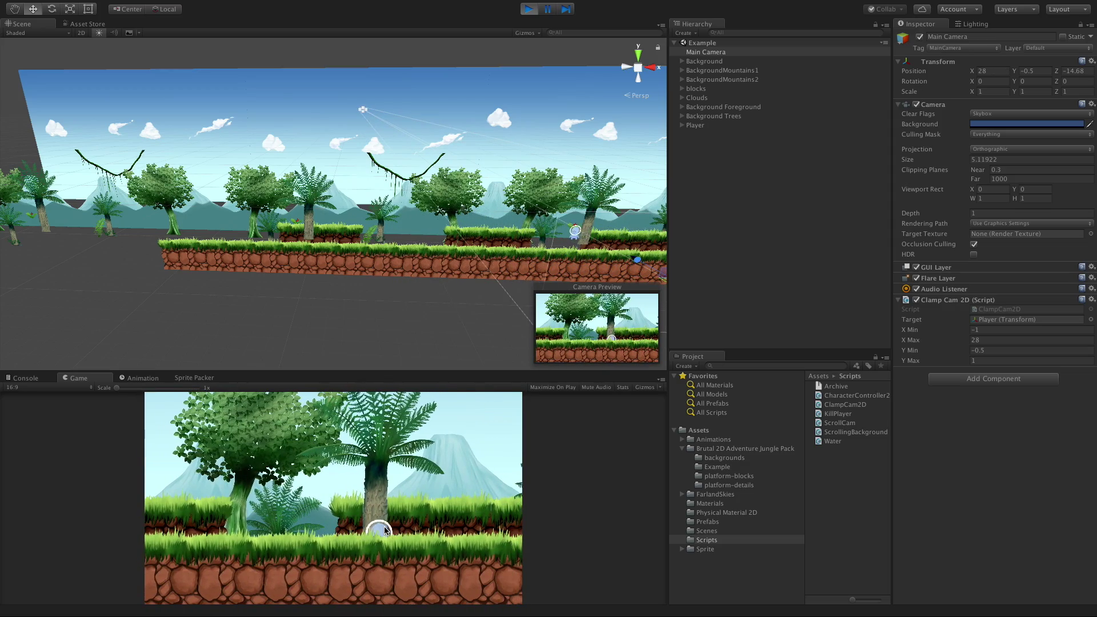
{"action": "key", "text": "Left"}
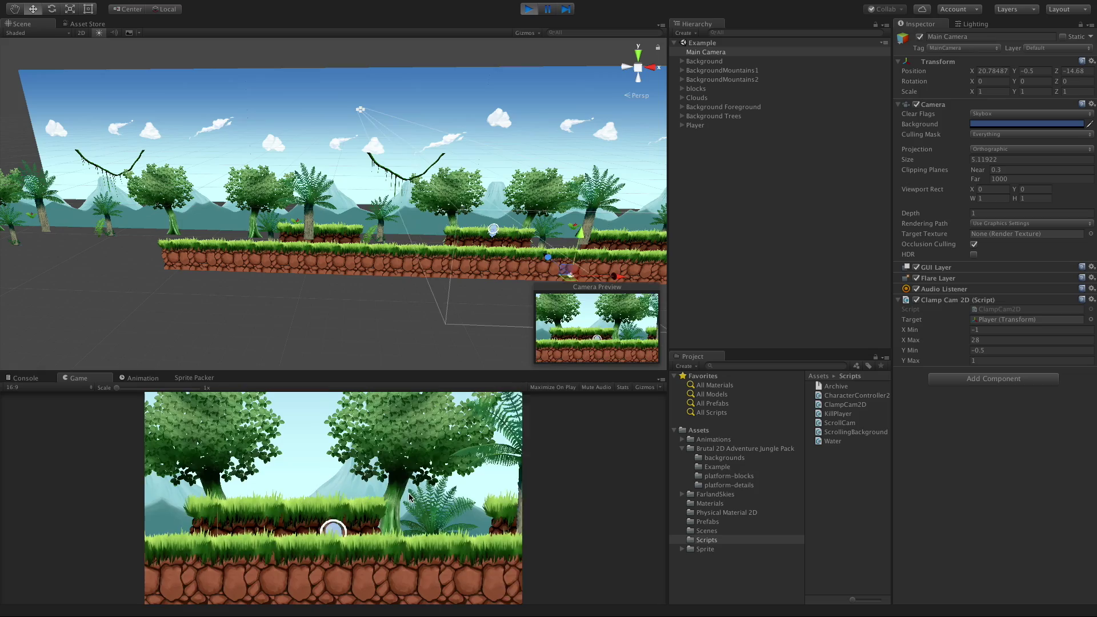
{"action": "left_click", "coordinate": [529, 8]}
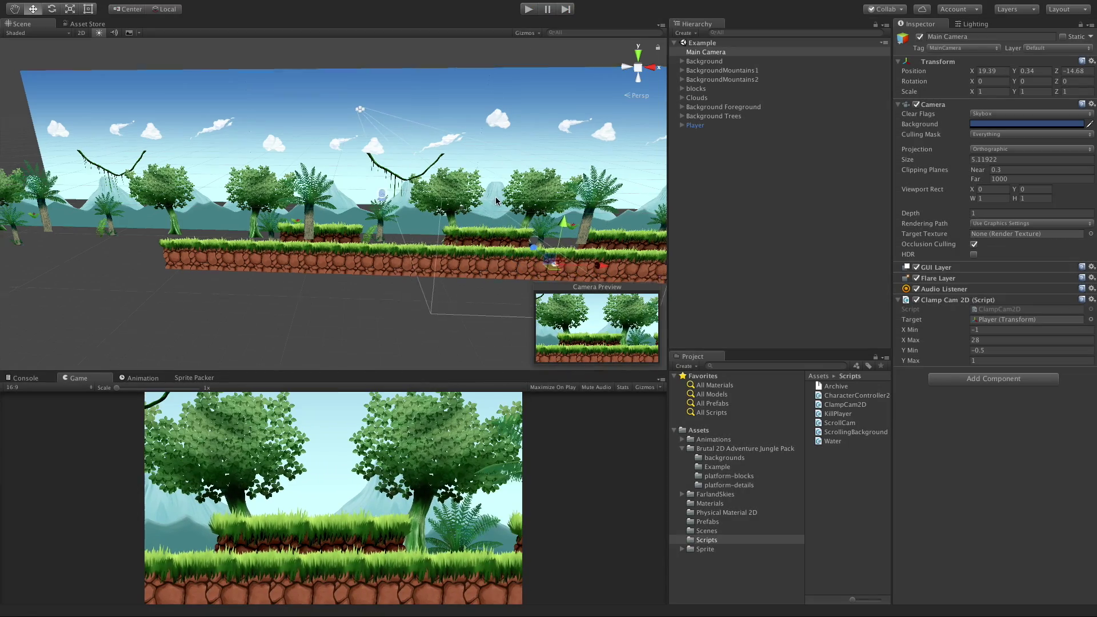
- Examine the depth spacing of the scene's layers from the side, expanding the Background group and selecting jungle-sky (1)
{"action": "scroll", "coordinate": [493, 201], "scroll_direction": "up", "scroll_amount": 5}
{"action": "scroll", "coordinate": [480, 224], "scroll_direction": "down", "scroll_amount": 5}
{"action": "middle_click_drag", "start_coordinate": [480, 224], "coordinate": [306, 185]}
{"action": "scroll", "coordinate": [306, 186], "scroll_direction": "down", "scroll_amount": 1}
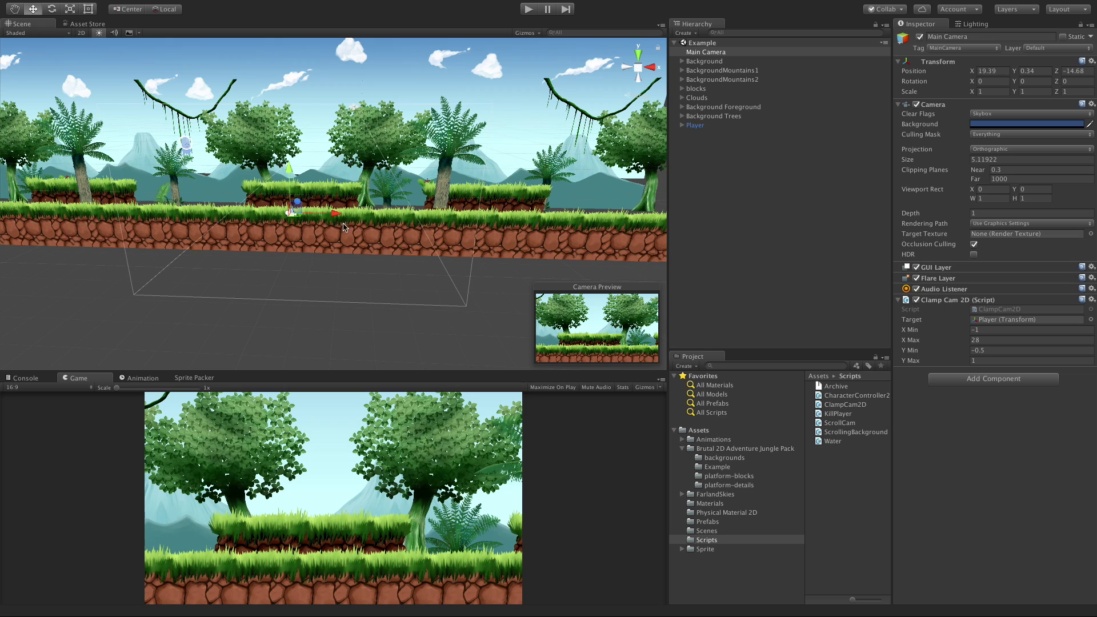
{"action": "left_click_drag", "start_coordinate": [359, 232], "coordinate": [253, 245], "text": "alt"}
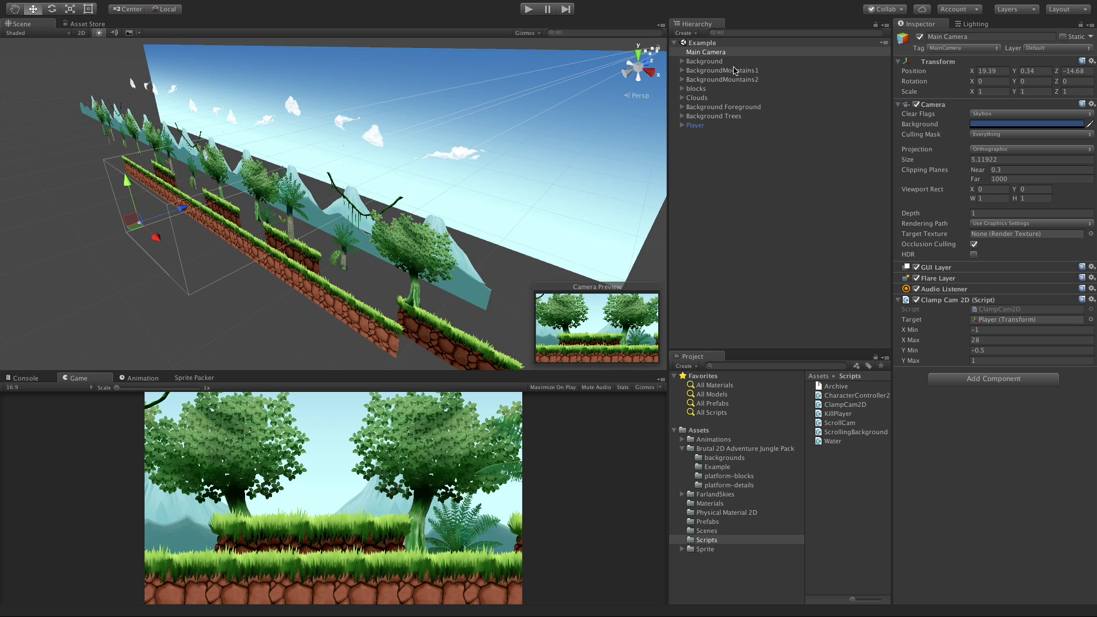
{"action": "left_click", "coordinate": [681, 62]}
{"action": "left_click", "coordinate": [725, 80]}
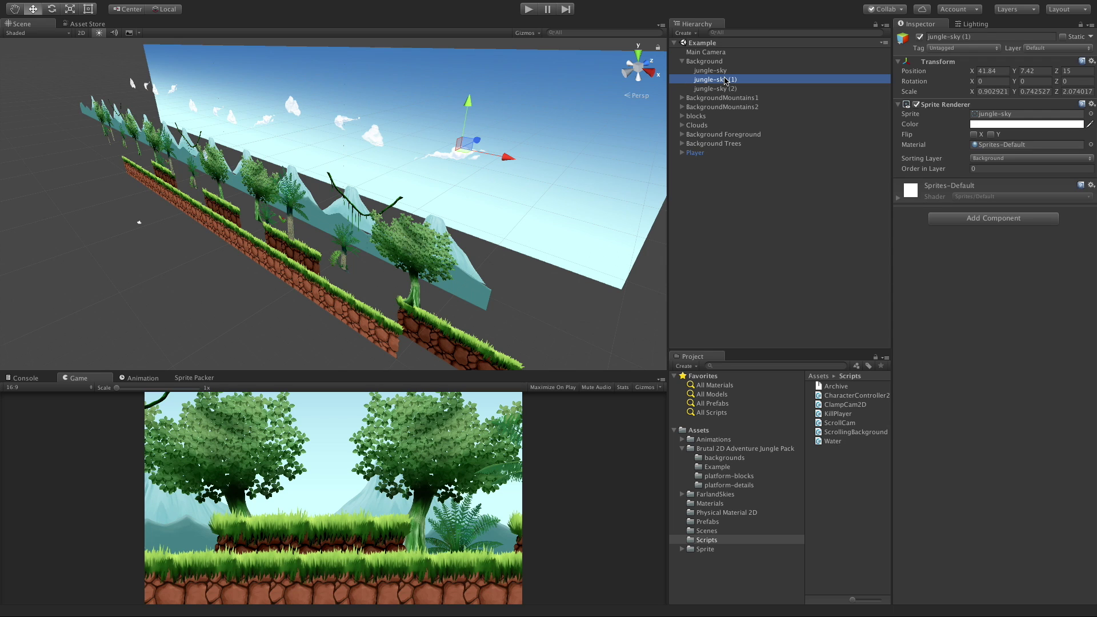
{"action": "left_click_drag", "start_coordinate": [492, 186], "coordinate": [401, 216], "text": "alt"}
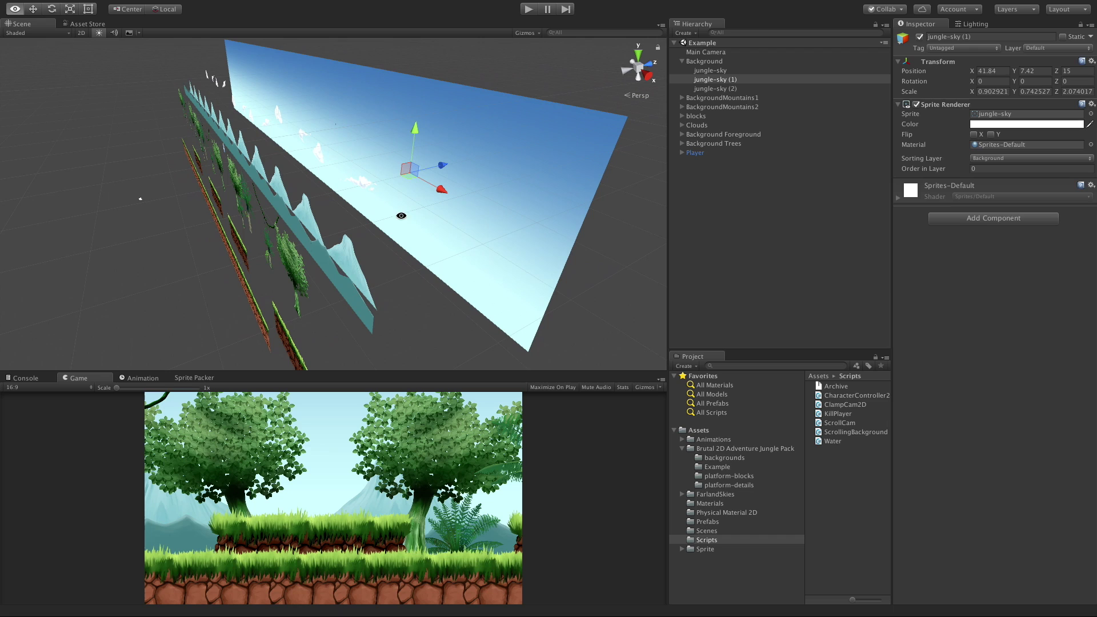
- Try moving the whole BackgroundMountains1 group back along Z to about 35.6, and undo the move
{"action": "left_click", "coordinate": [344, 250]}
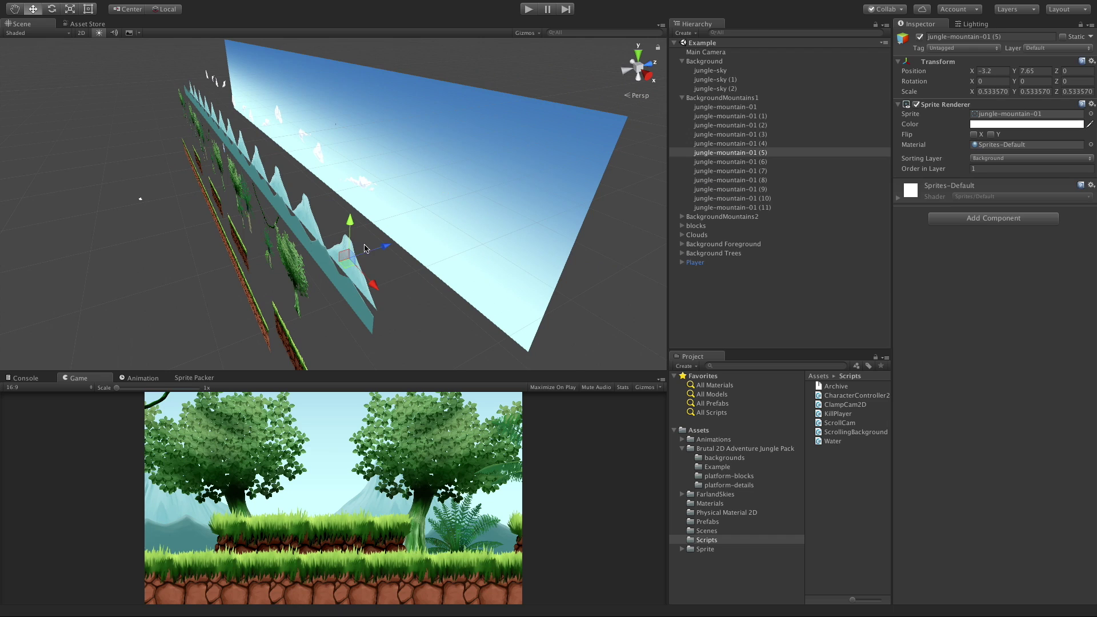
{"action": "left_click", "coordinate": [681, 98]}
{"action": "left_click", "coordinate": [704, 98]}
{"action": "left_click_drag", "start_coordinate": [269, 117], "coordinate": [391, 87]}
{"action": "left_click_drag", "start_coordinate": [417, 298], "coordinate": [341, 289], "text": "alt"}
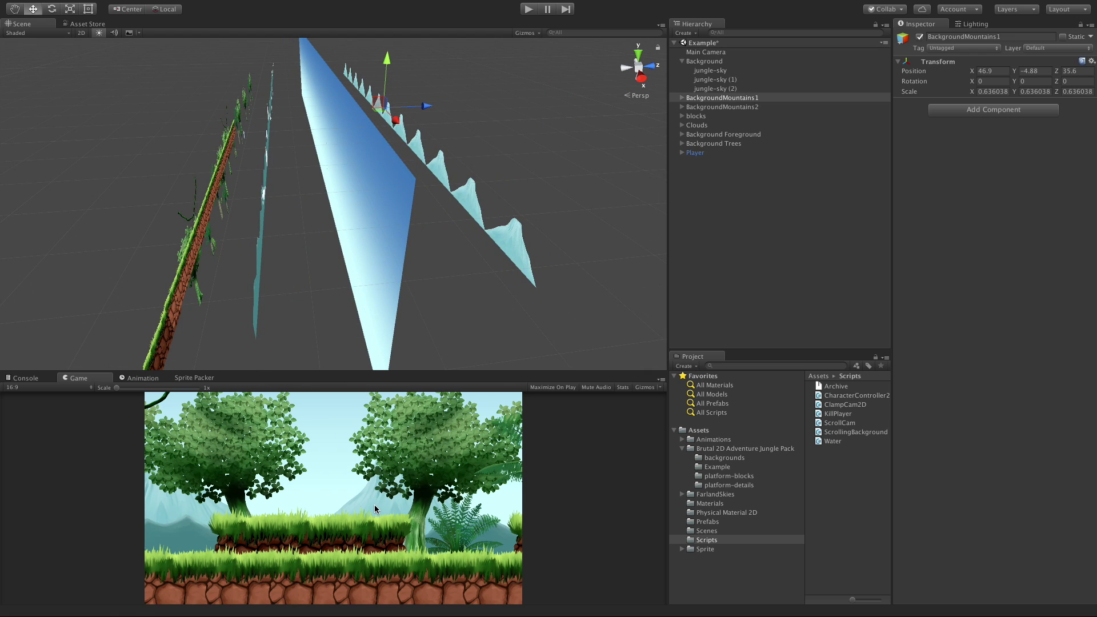
{"action": "key", "text": "ctrl+z"}
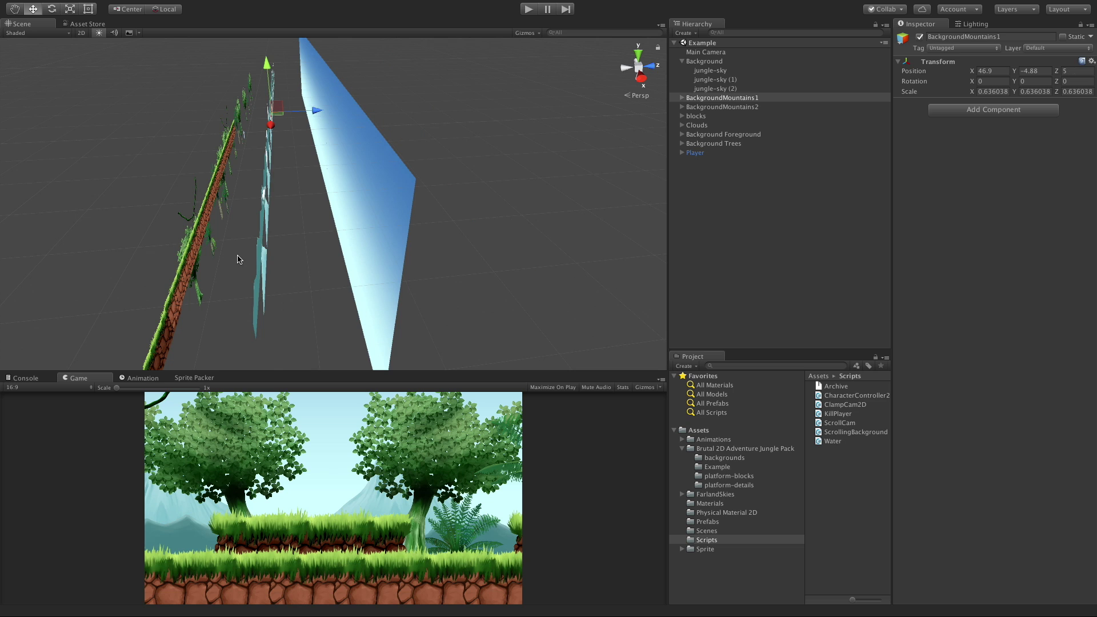
- Set the Main Camera's projection to Perspective
{"action": "left_click_drag", "start_coordinate": [238, 259], "coordinate": [263, 297], "text": "alt"}
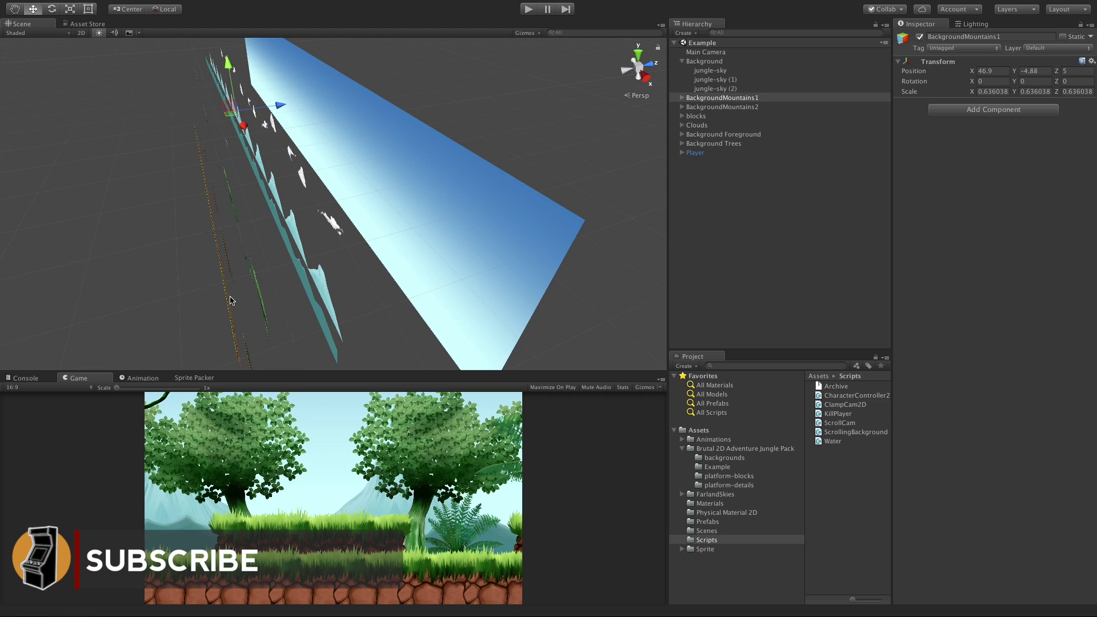
{"action": "left_click_drag", "start_coordinate": [238, 259], "coordinate": [347, 250], "text": "alt"}
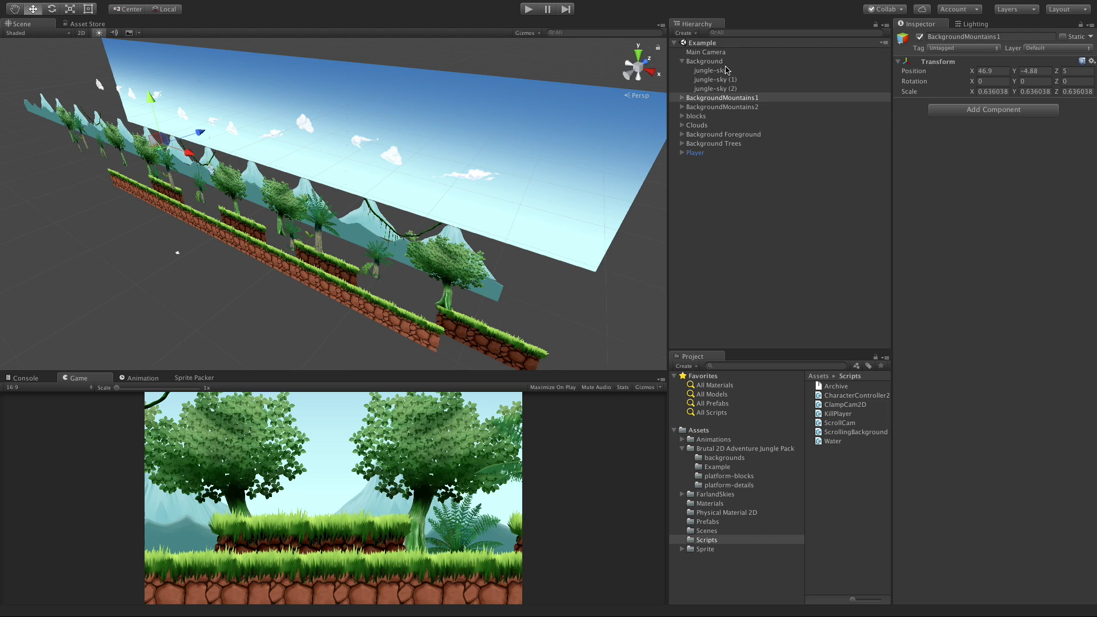
{"action": "left_click", "coordinate": [709, 52]}
{"action": "left_click", "coordinate": [981, 150]}
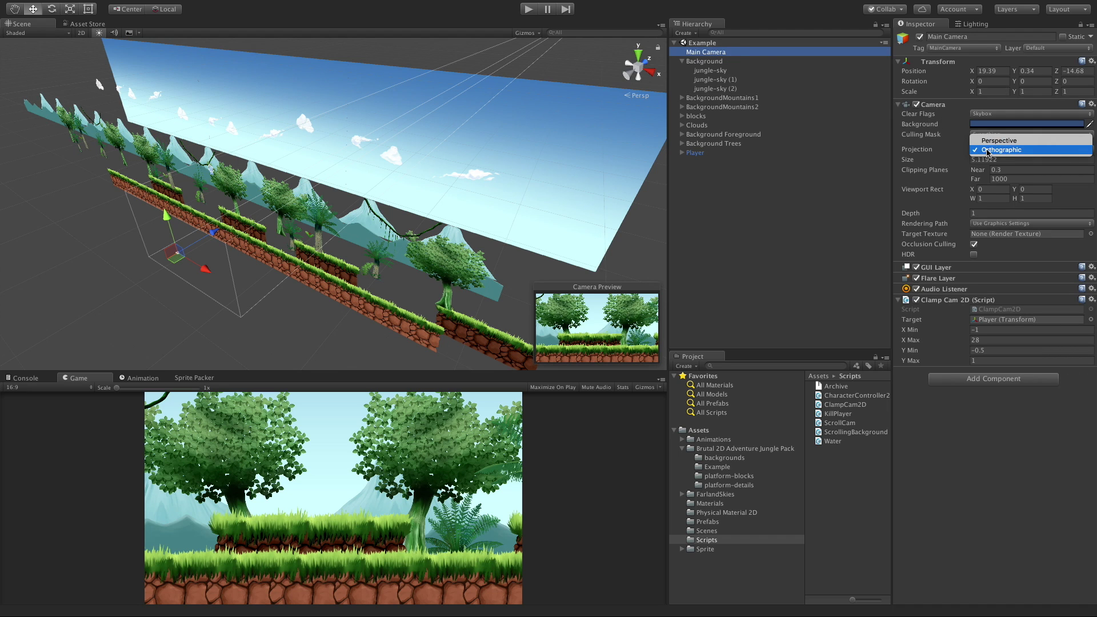
{"action": "left_click", "coordinate": [995, 142]}
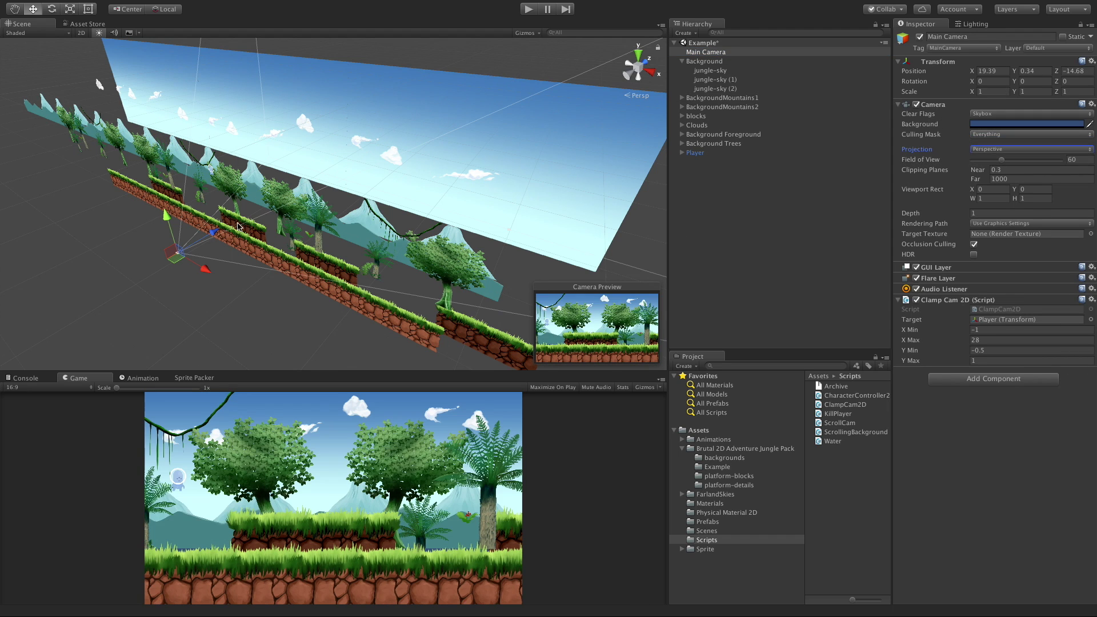
- Try moving the BackgroundMountains1 group back along Z to 61, and return it to Z 5
{"action": "left_click_drag", "start_coordinate": [227, 250], "coordinate": [280, 257], "text": "alt"}
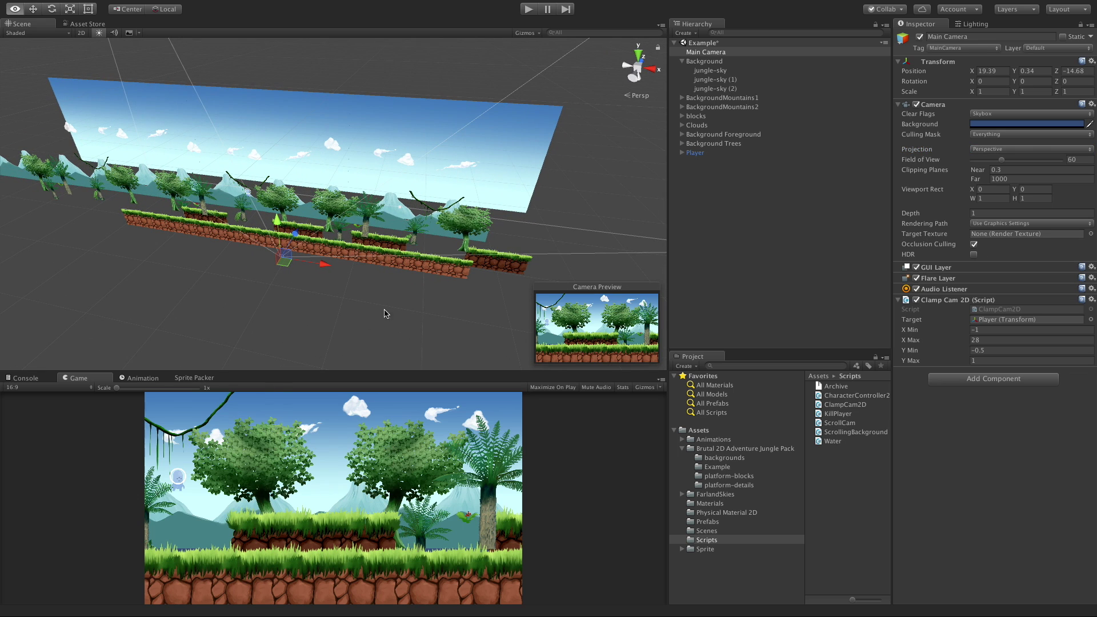
{"action": "left_click_drag", "start_coordinate": [404, 294], "coordinate": [274, 231], "text": "alt"}
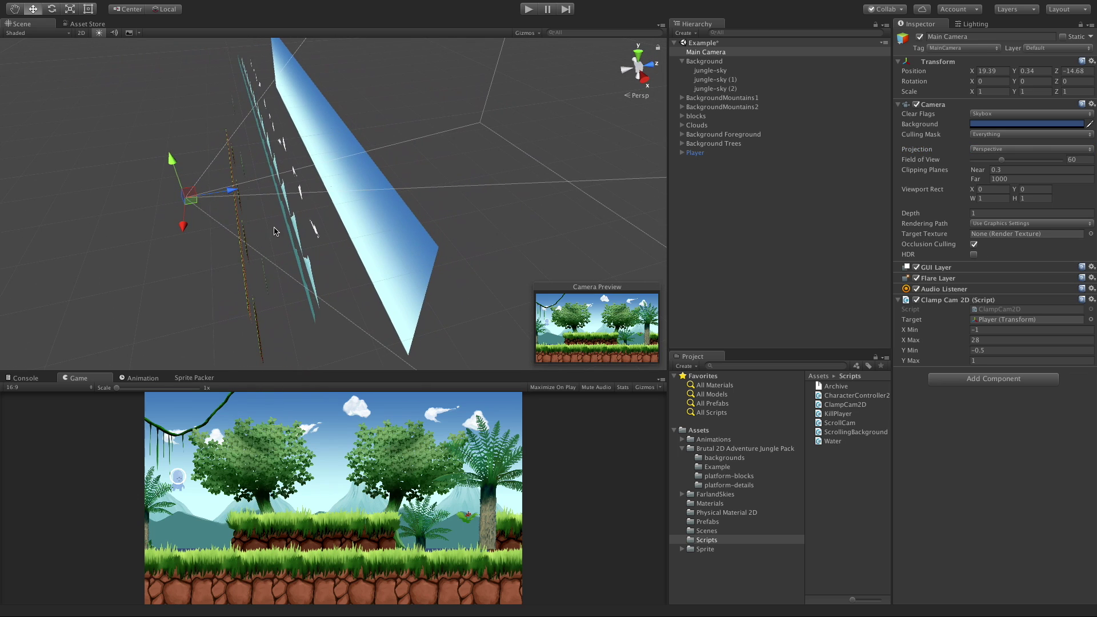
{"action": "left_click", "coordinate": [295, 223]}
{"action": "left_click", "coordinate": [703, 98]}
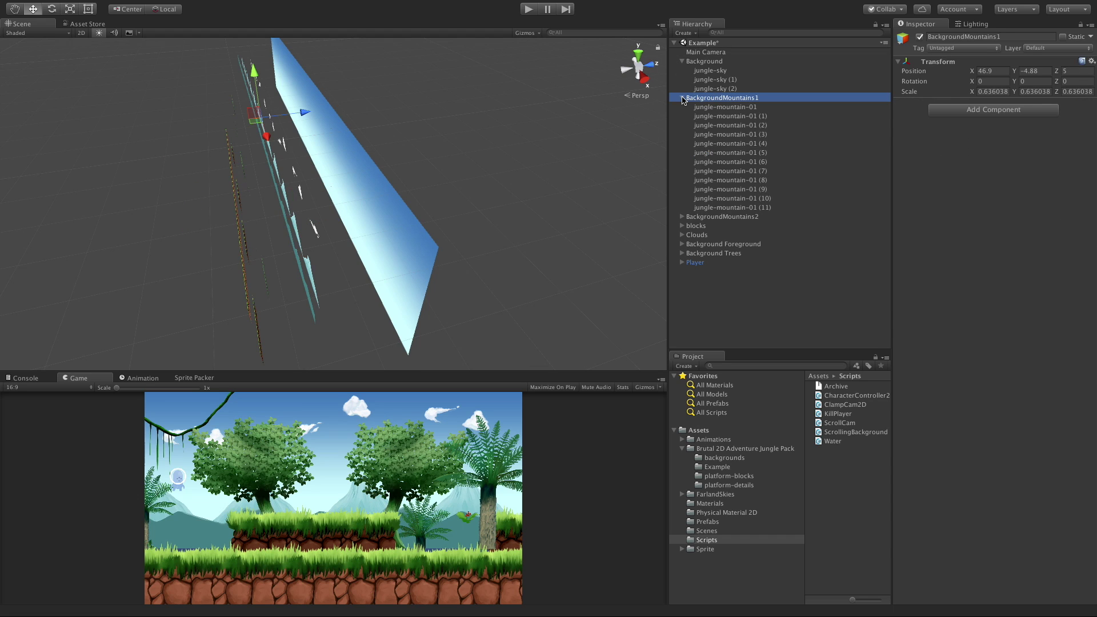
{"action": "left_click", "coordinate": [682, 98]}
{"action": "left_click_drag", "start_coordinate": [305, 116], "coordinate": [489, 71]}
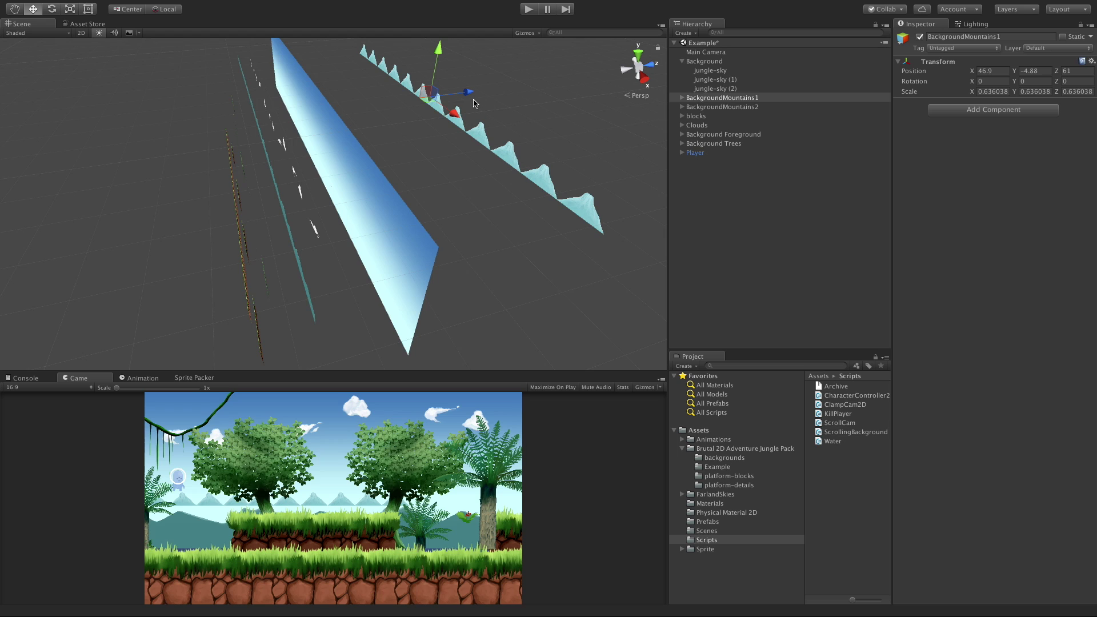
{"action": "left_click_drag", "start_coordinate": [465, 93], "coordinate": [424, 102]}
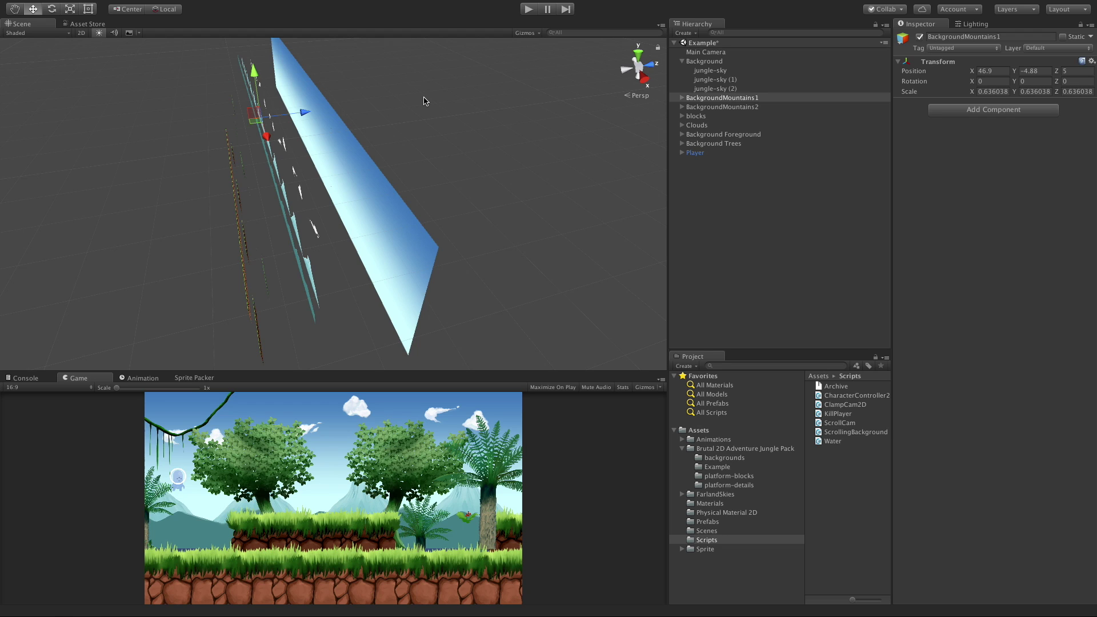
- Switch the Main Camera's projection back to Orthographic
{"action": "left_click", "coordinate": [709, 52]}
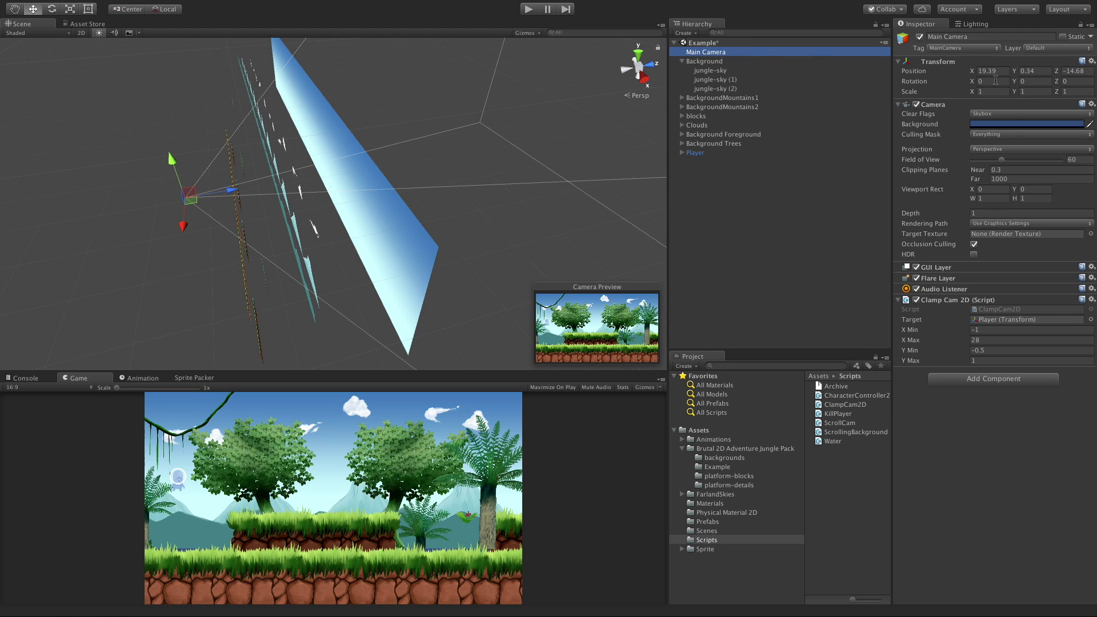
{"action": "left_click", "coordinate": [1002, 149]}
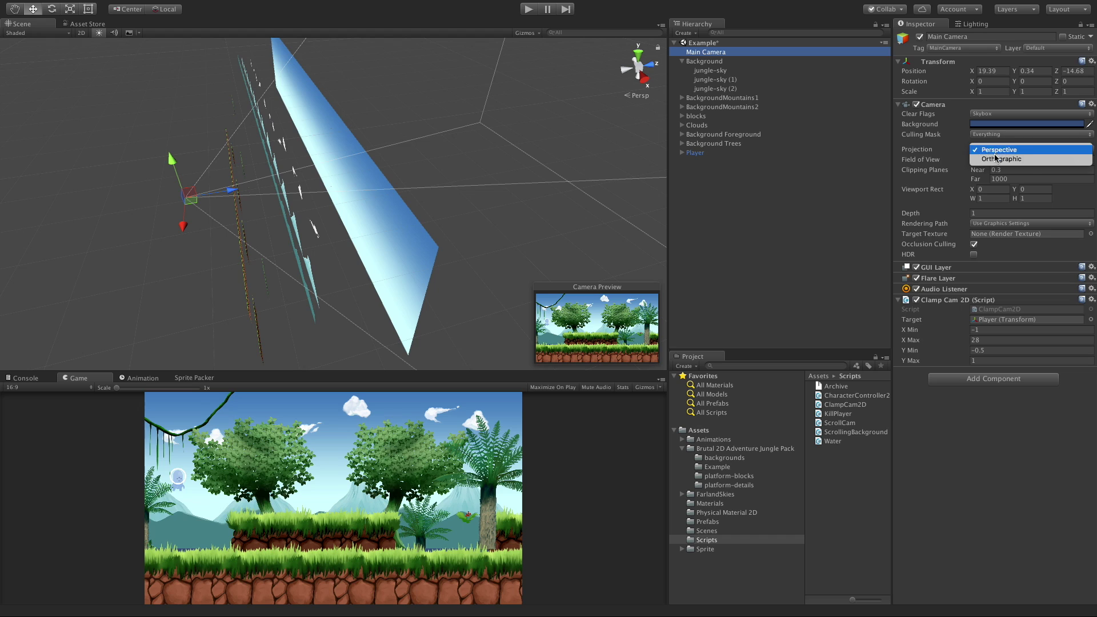
{"action": "left_click", "coordinate": [997, 158]}
- Try shifting the BackgroundMountains1 group back along Z and sideways to X 52.9, undoing each move
{"action": "left_click", "coordinate": [719, 107]}
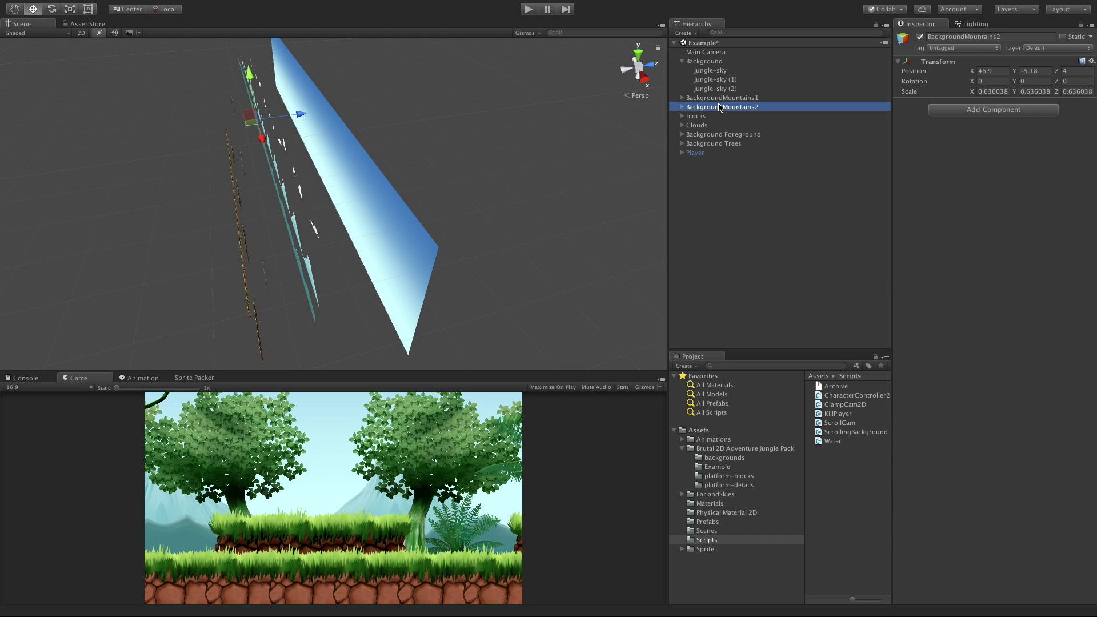
{"action": "left_click", "coordinate": [727, 99]}
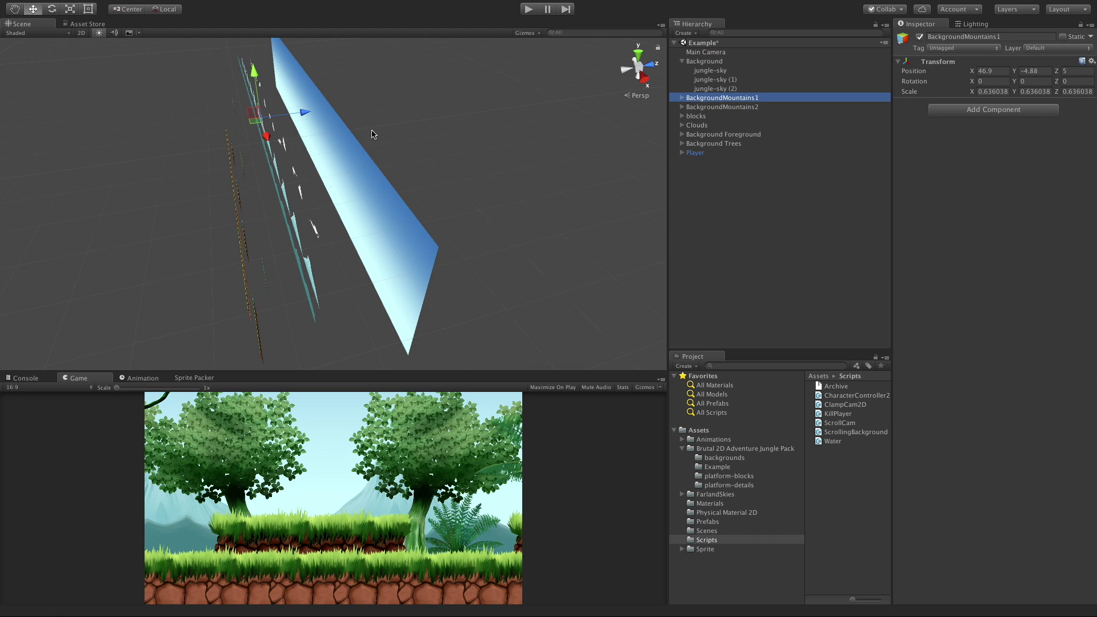
{"action": "left_click_drag", "start_coordinate": [306, 111], "coordinate": [388, 131]}
{"action": "key", "text": "ctrl+z"}
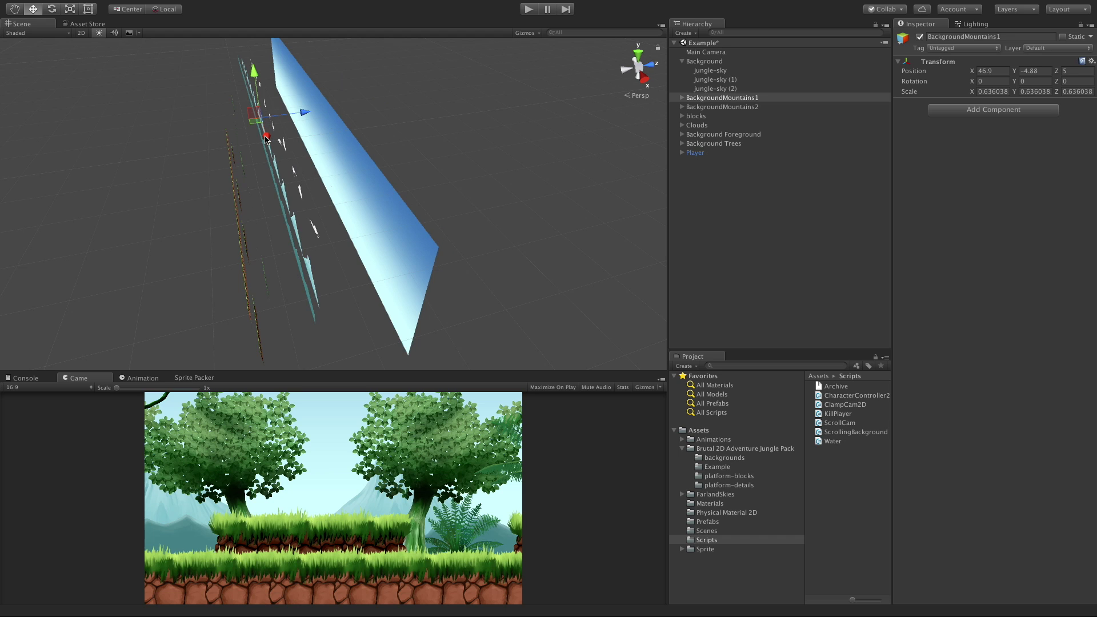
{"action": "left_click_drag", "start_coordinate": [265, 137], "coordinate": [275, 145]}
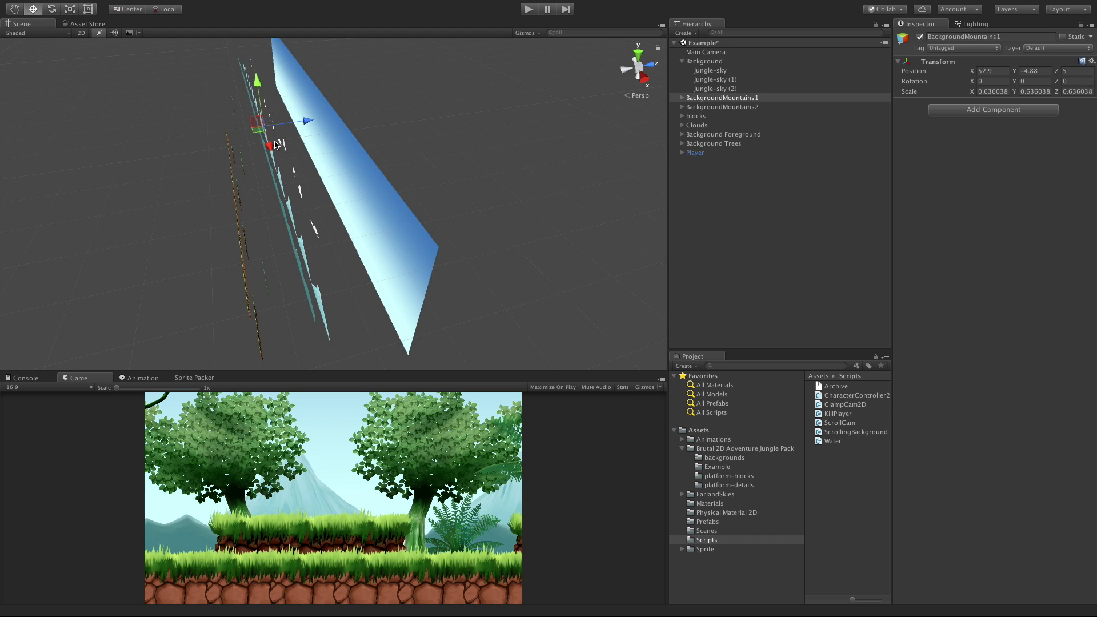
{"action": "key", "text": "ctrl+z"}
- Change the Main Camera's projection from Orthographic to Perspective
{"action": "left_click", "coordinate": [703, 52]}
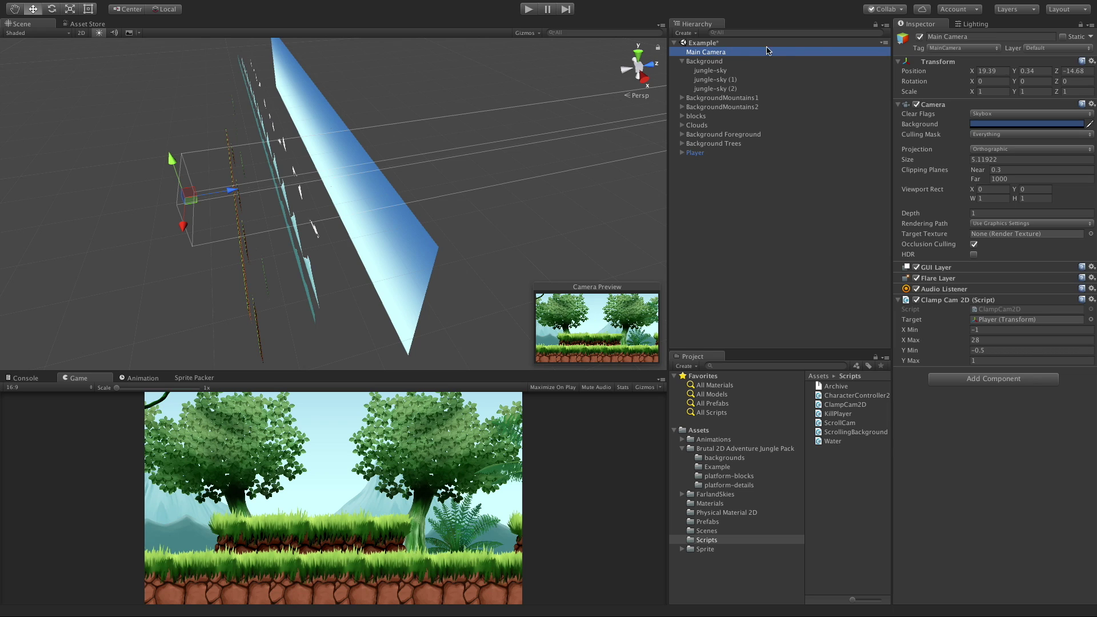
{"action": "left_click", "coordinate": [1016, 151]}
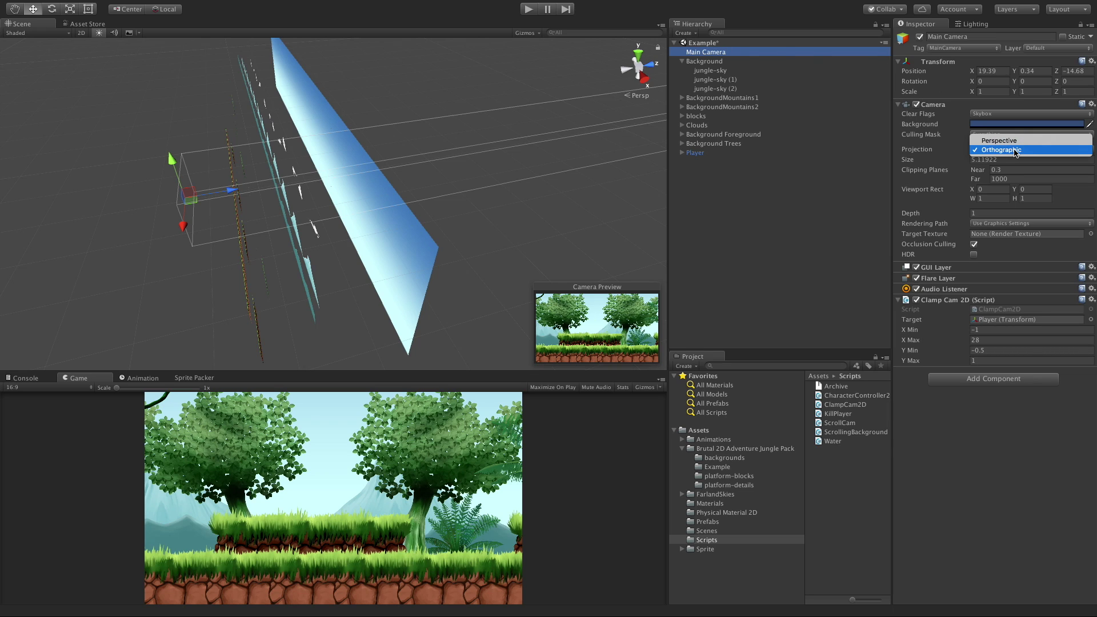
{"action": "left_click", "coordinate": [1019, 141]}
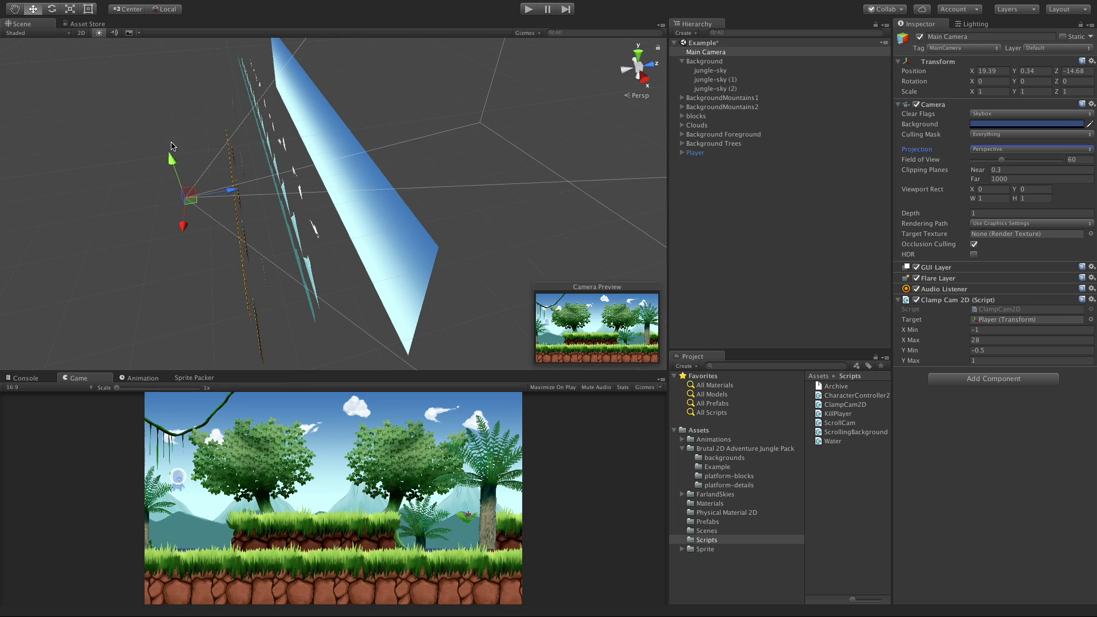
{"action": "mouse_move", "coordinate": [233, 194]}
{"action": "left_mouse_down"}
{"action": "mouse_move", "coordinate": [204, 195]}
{"action": "mouse_move", "coordinate": [226, 193]}
{"action": "left_mouse_up"}
- Play the scene and run the player rightward through the level to check the parallax between the layers
{"action": "left_click", "coordinate": [527, 10]}
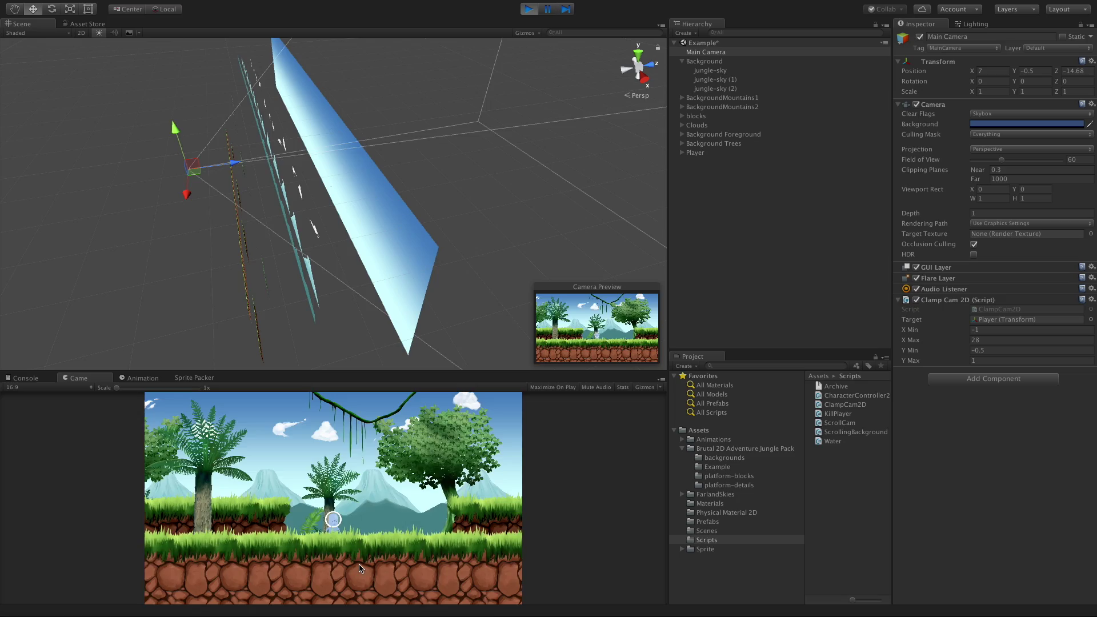
{"action": "key", "text": "Right"}
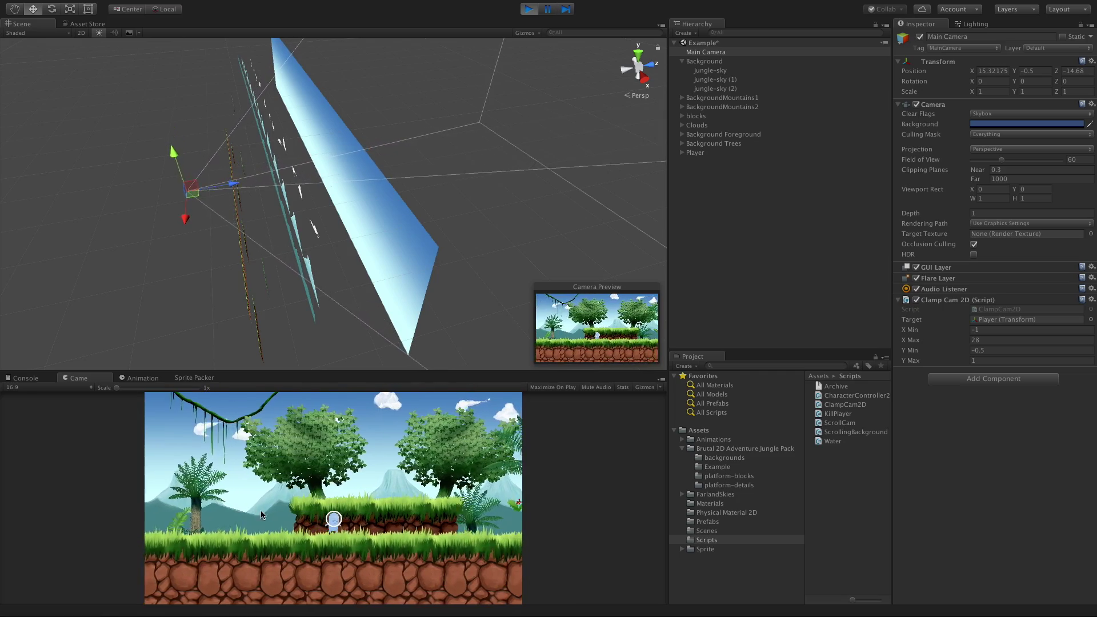
{"action": "key", "text": "Right"}
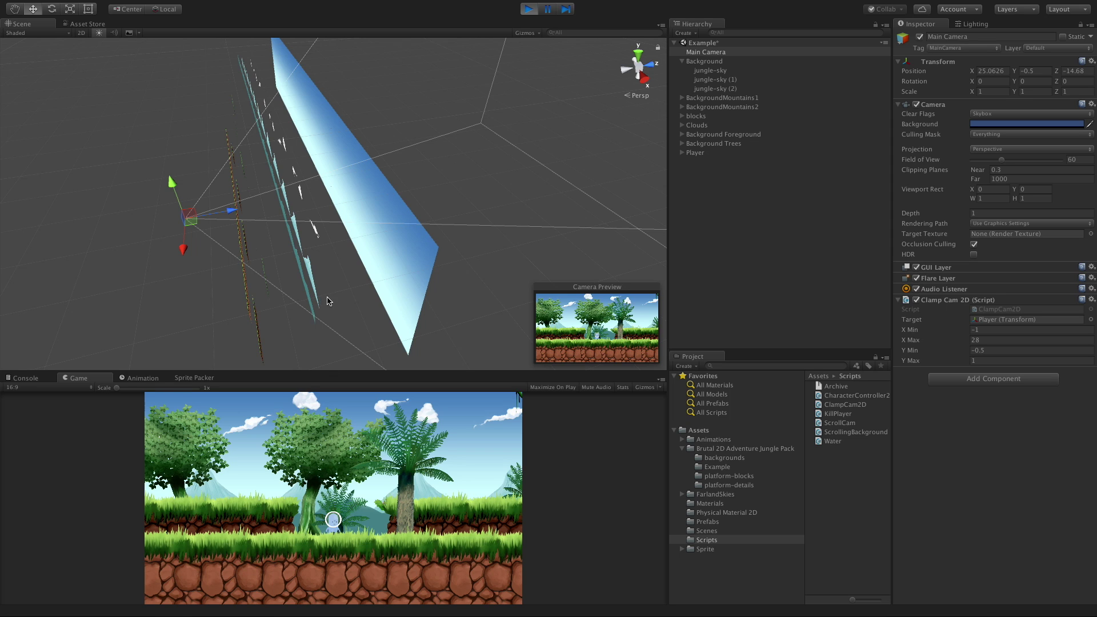
{"action": "left_click_drag", "start_coordinate": [329, 301], "coordinate": [504, 254], "text": "alt"}
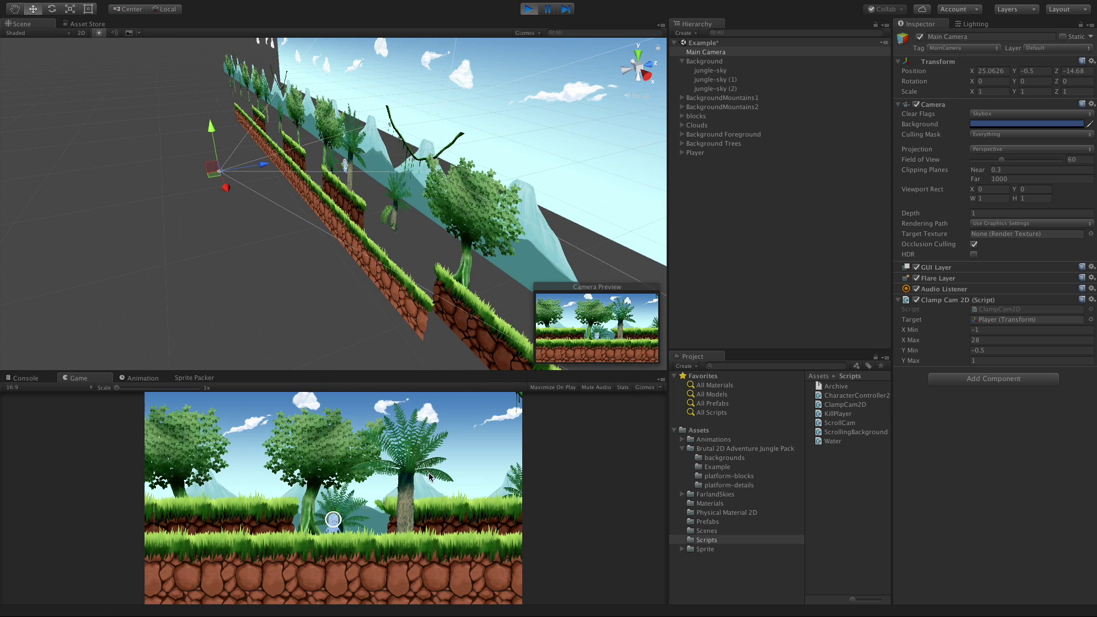
{"action": "key", "text": "Right"}
{"action": "key", "text": "Right"}
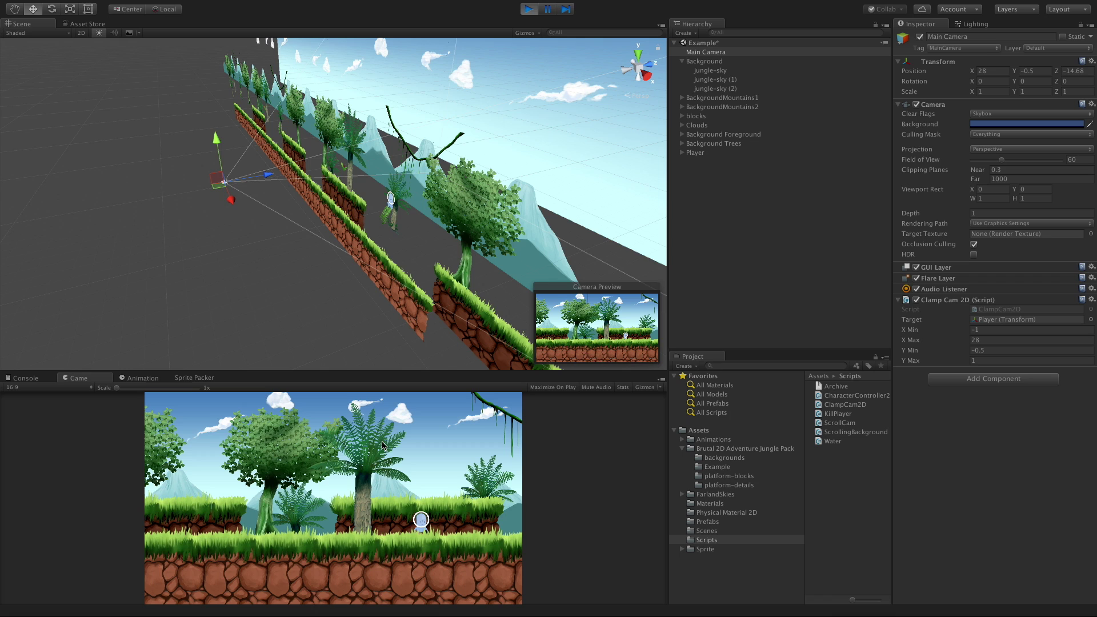
- Select the small palm jungle-tree-02 (4) and examine its depth relative to the blocks and mountains from the side
{"action": "left_click", "coordinate": [392, 224]}
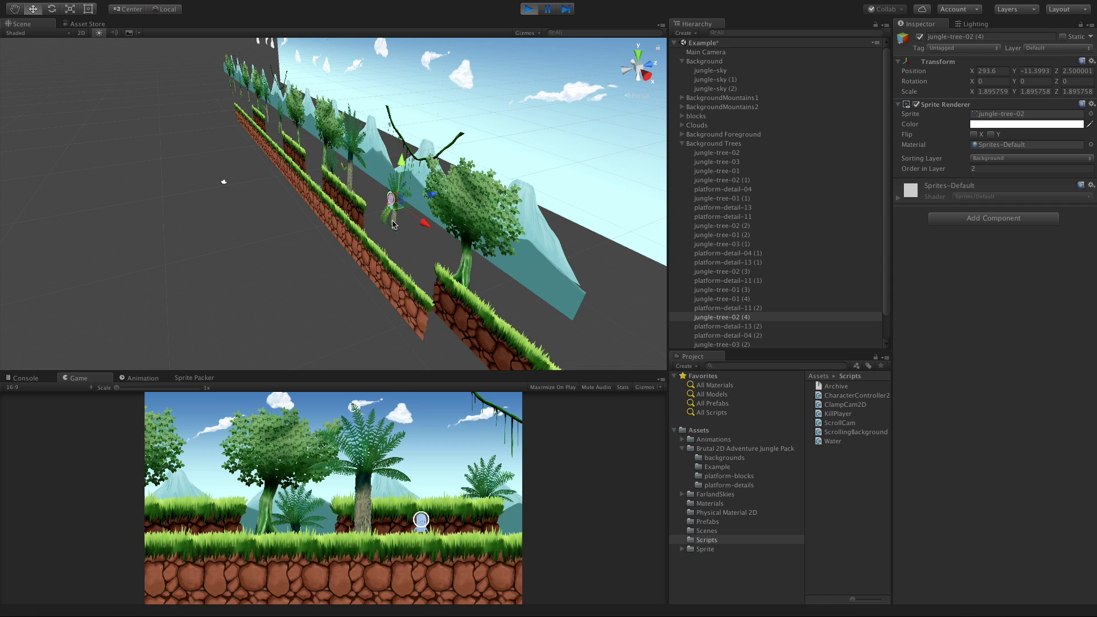
{"action": "left_click_drag", "start_coordinate": [430, 268], "coordinate": [377, 261], "text": "alt"}
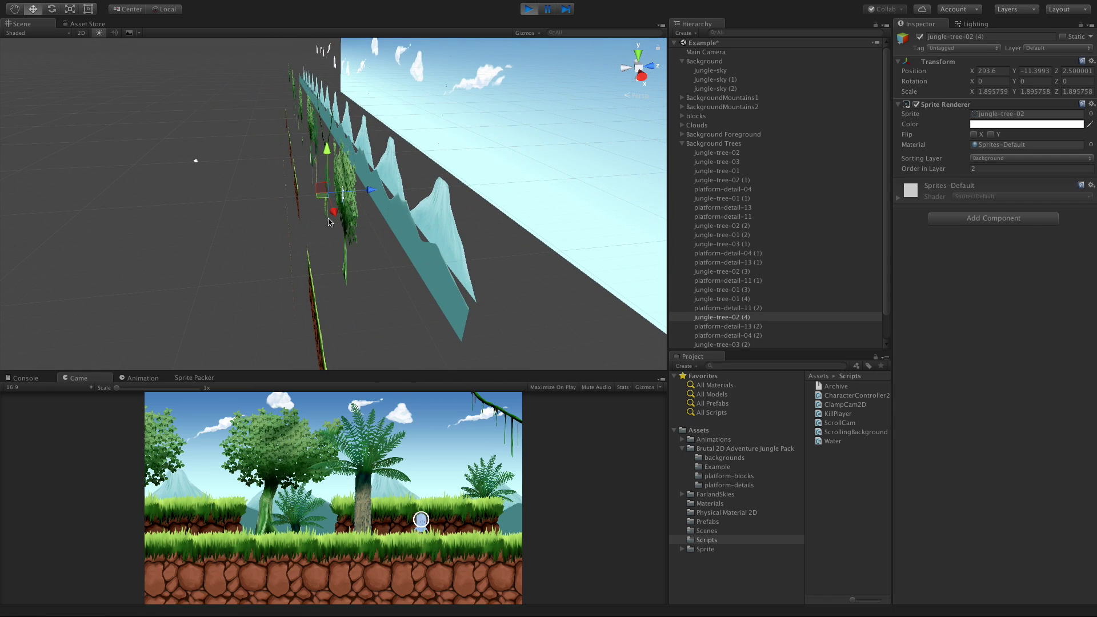
{"action": "left_click_drag", "start_coordinate": [304, 247], "coordinate": [392, 257], "text": "alt"}
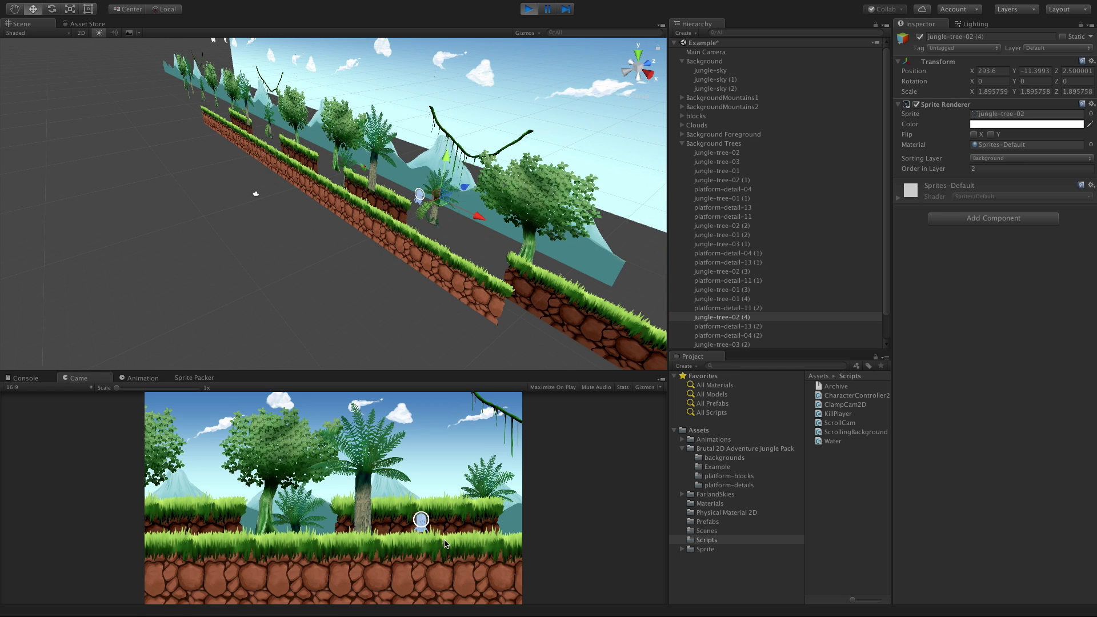
- Run the player back leftward through the level to compare how the background layers scroll
{"action": "key", "text": "Left"}
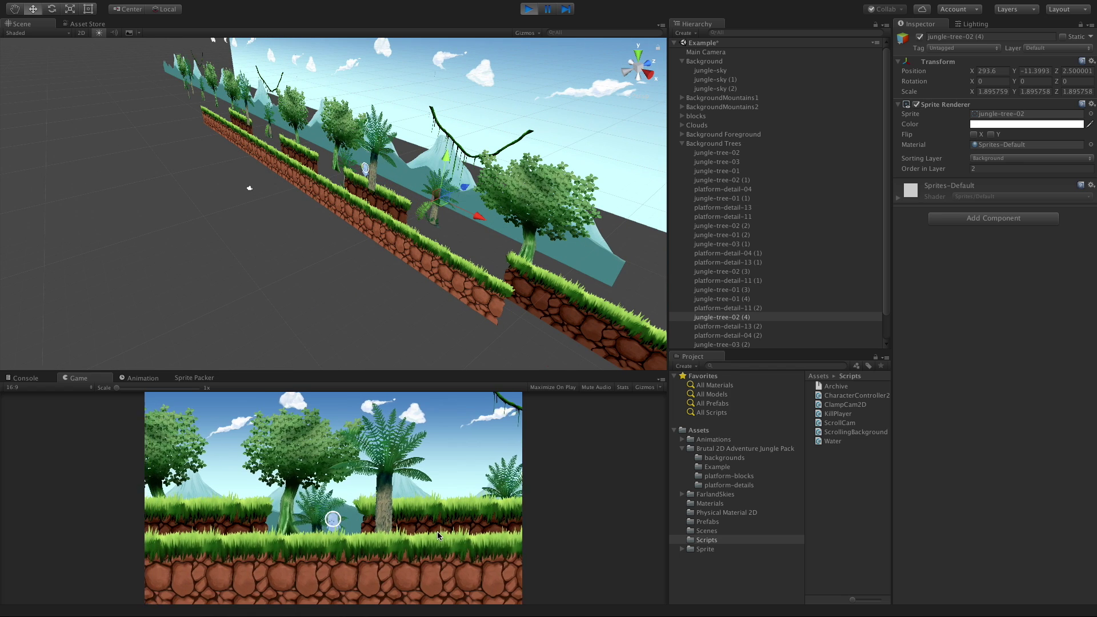
{"action": "key", "text": "Left"}
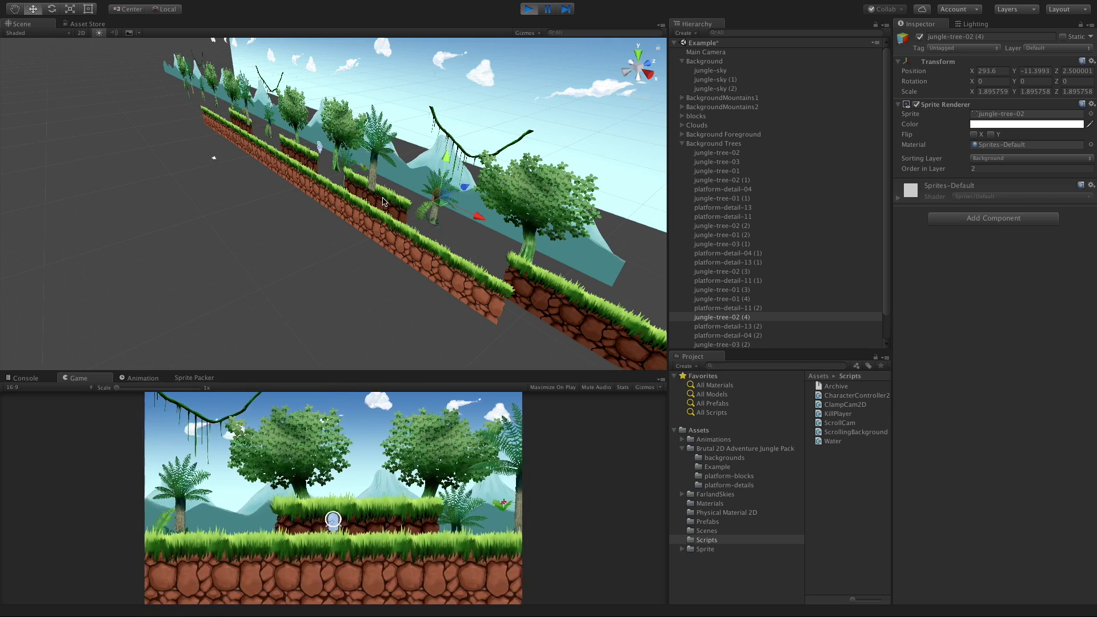
{"action": "key", "text": "Left"}
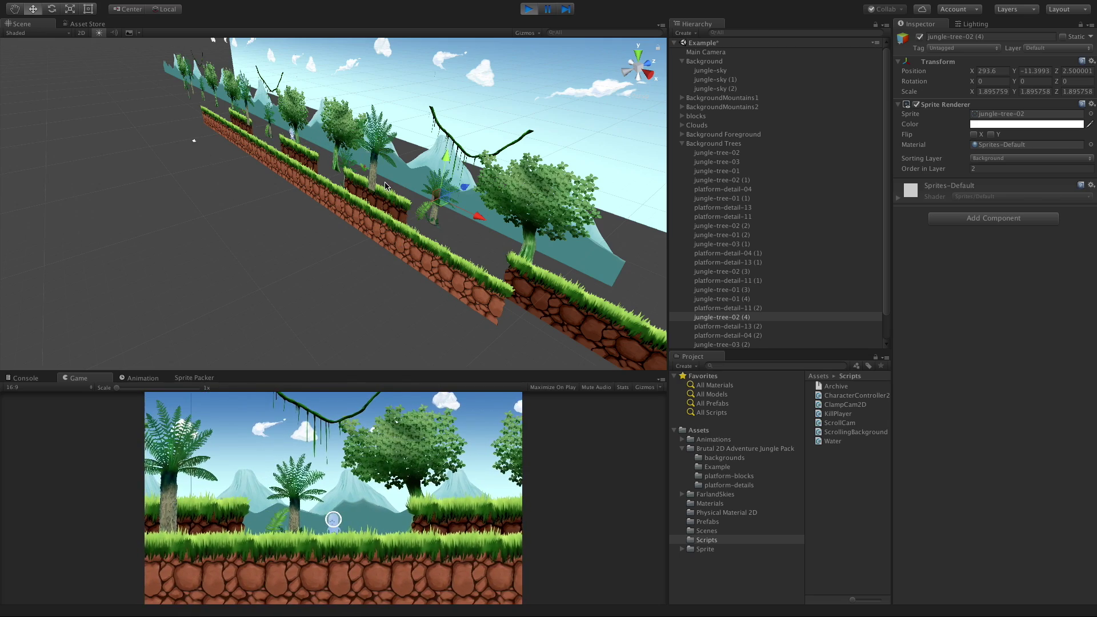
{"action": "key", "text": "Left"}
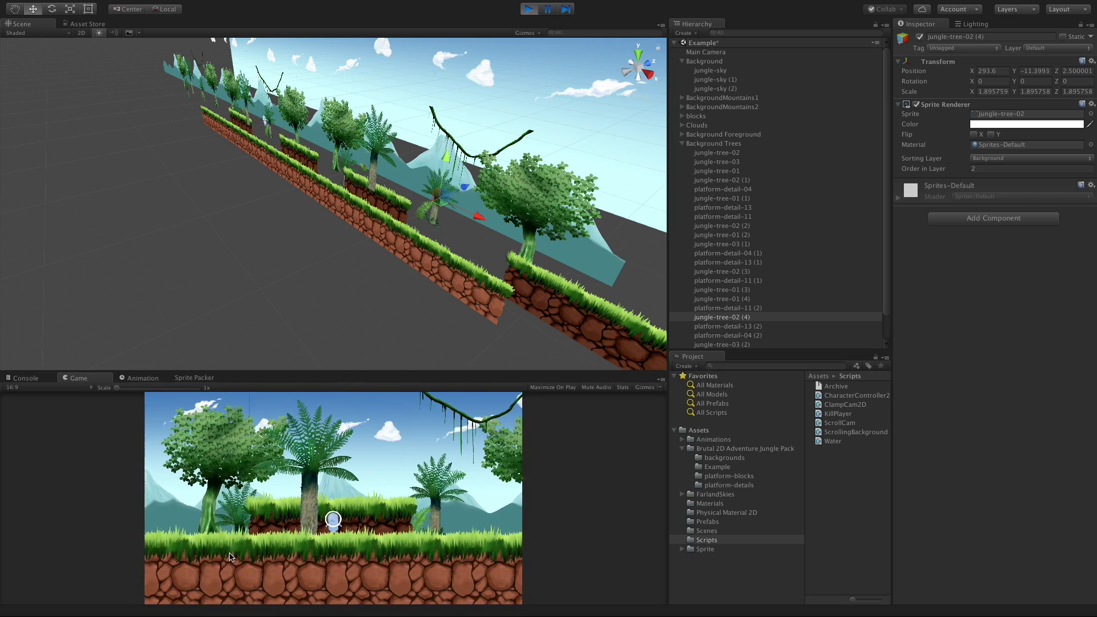
{"action": "key", "text": "Left"}
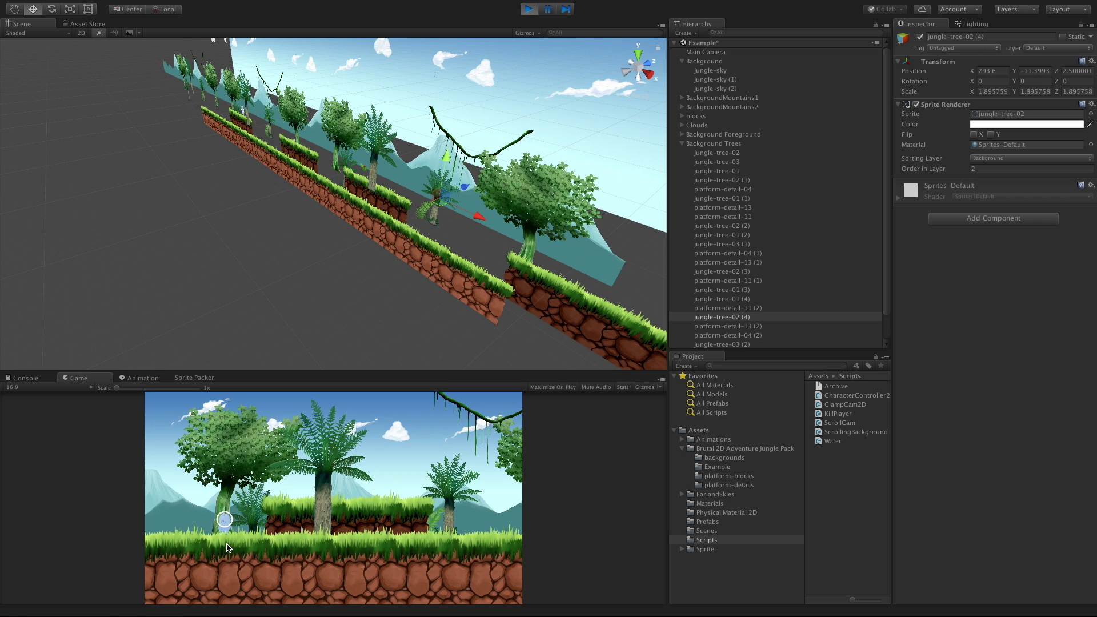
{"action": "key", "text": "Left"}
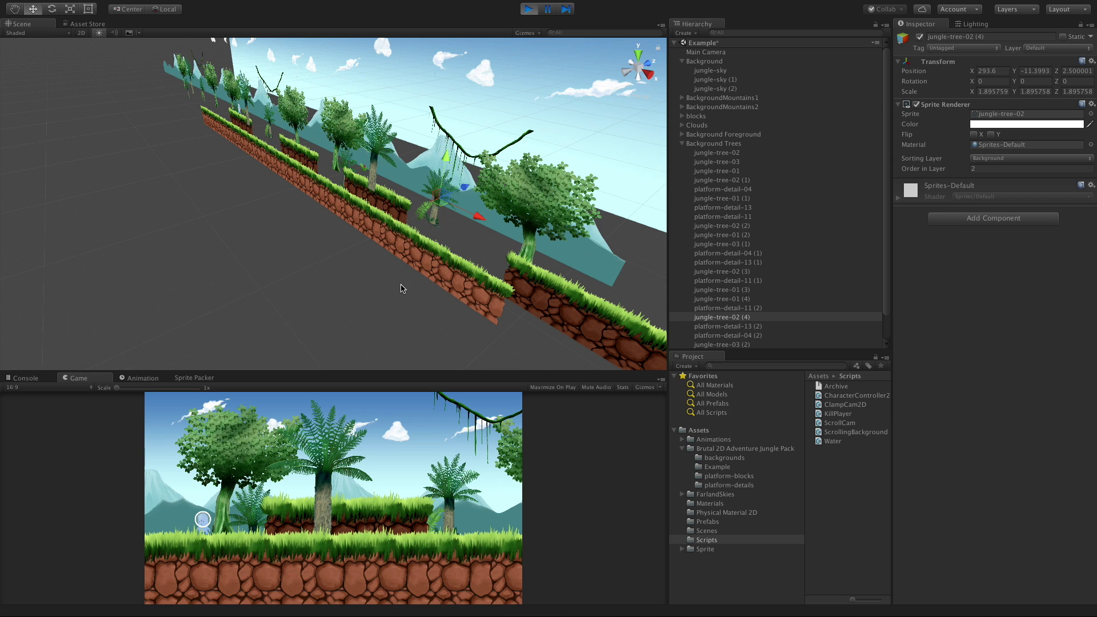
- Check the layer spacing from the side, run the player rightward again, and stop the scene playback
{"action": "left_click_drag", "start_coordinate": [403, 288], "coordinate": [350, 206], "text": "alt"}
{"action": "key", "text": "Right"}
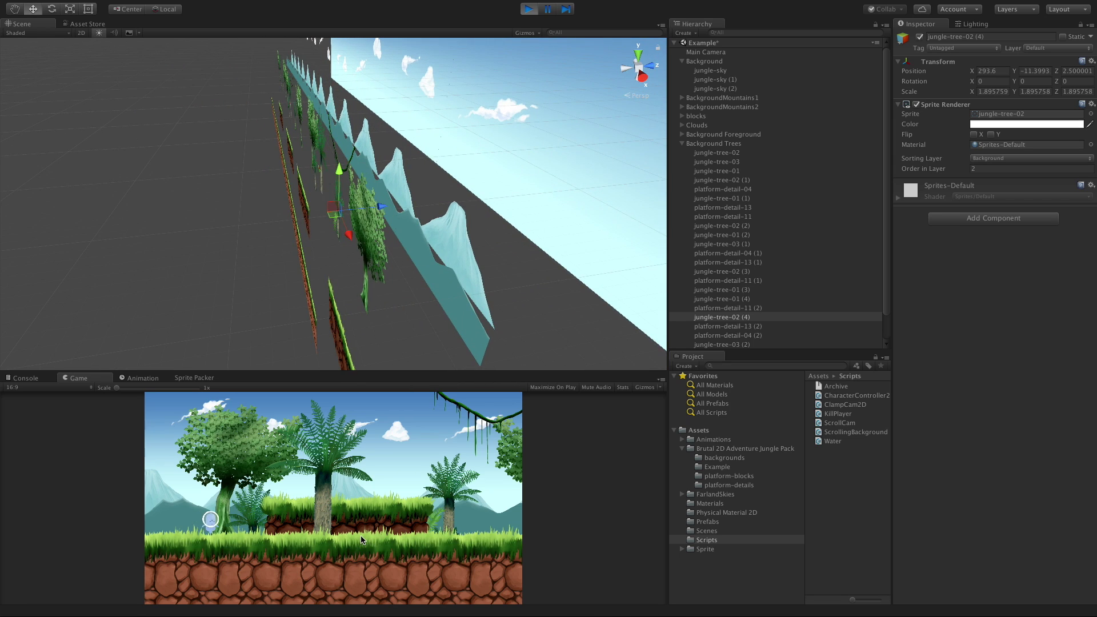
{"action": "key", "text": "Right"}
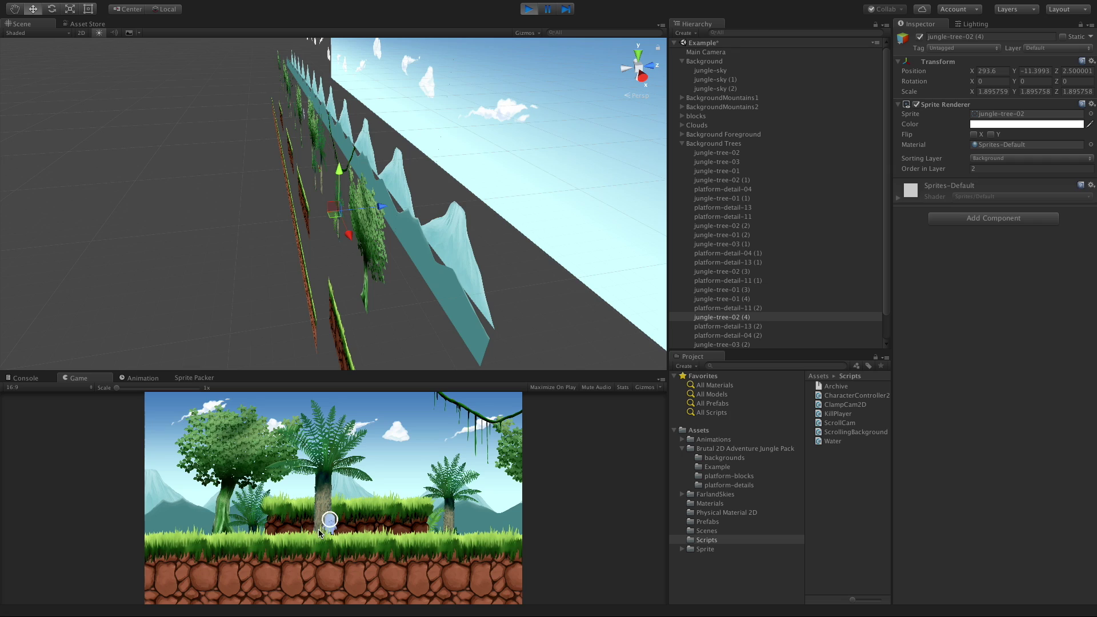
{"action": "key", "text": "Right"}
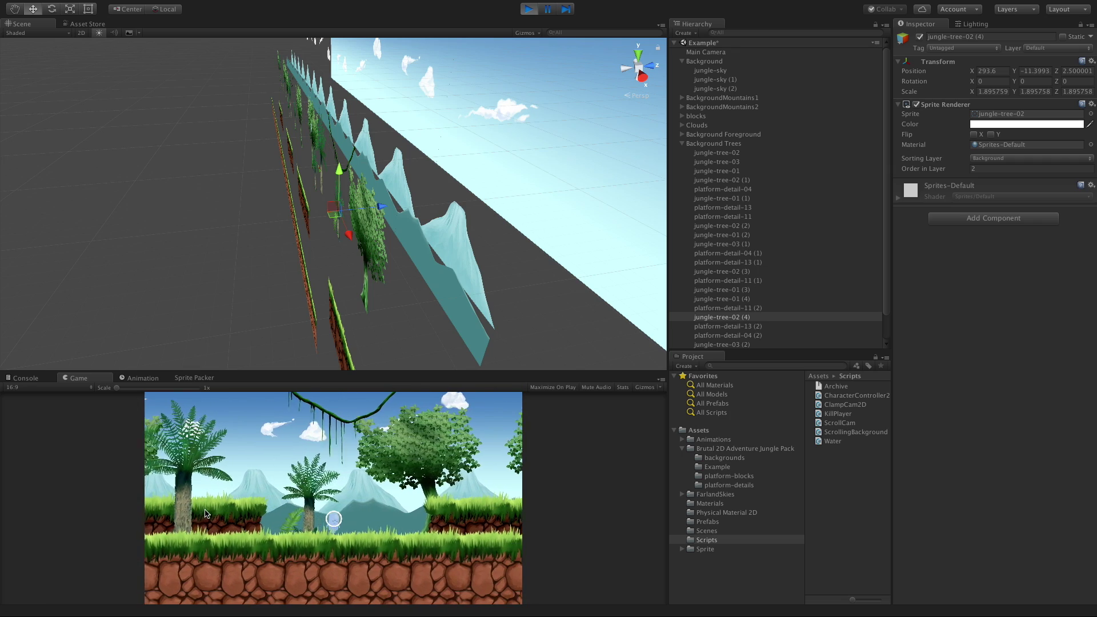
{"action": "left_click", "coordinate": [529, 11]}
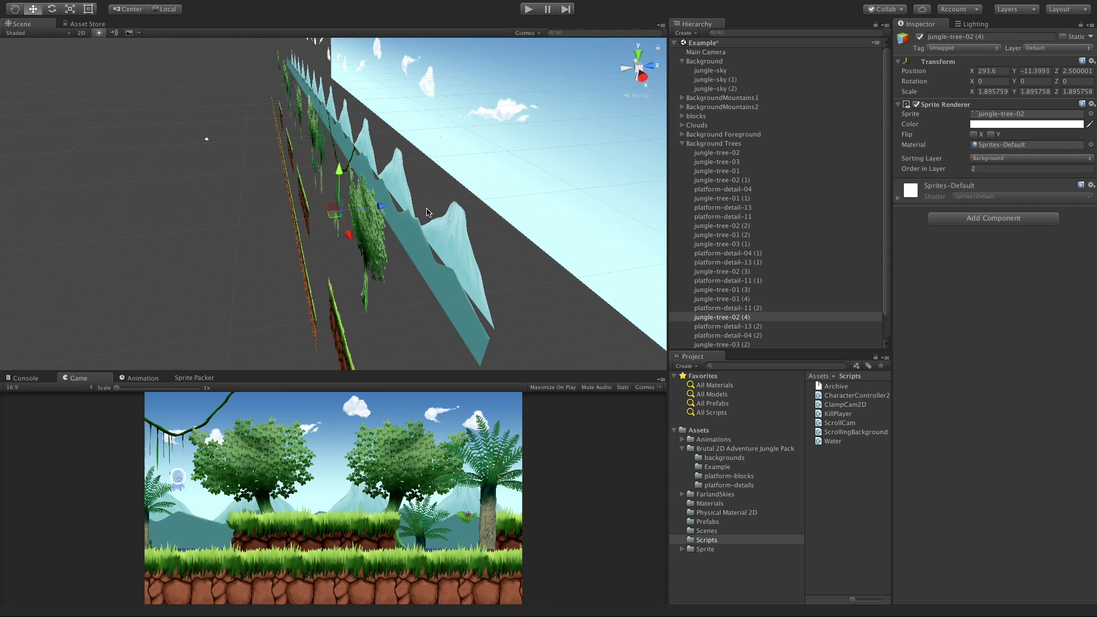
- Duplicate the Background Trees group and rename the copy "forground Trees"
{"action": "left_click", "coordinate": [683, 144]}
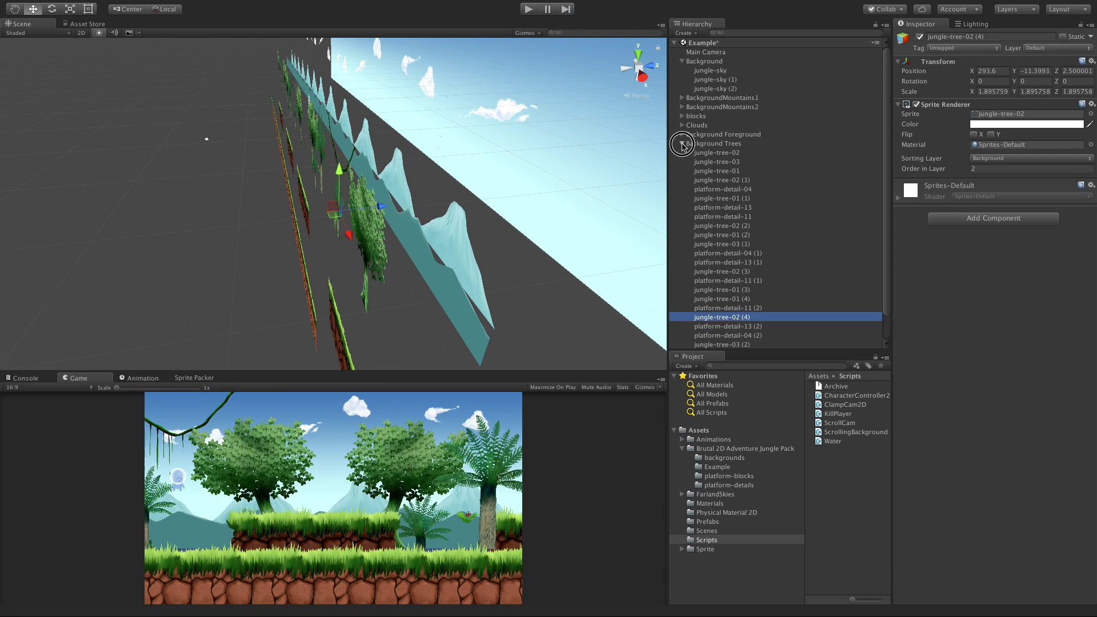
{"action": "left_click", "coordinate": [720, 144]}
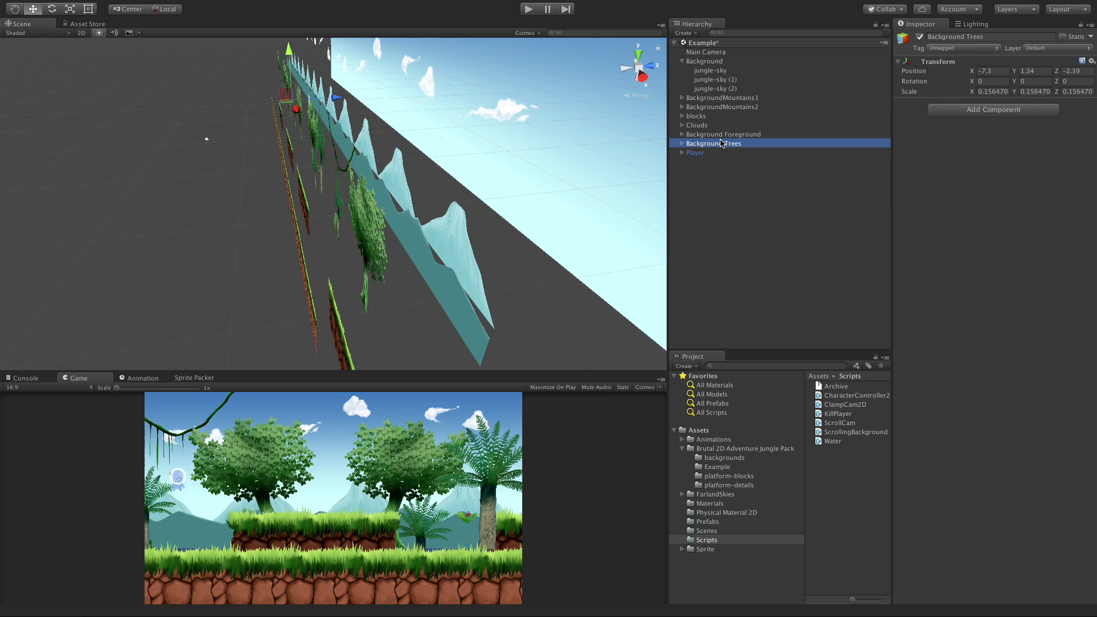
{"action": "key", "text": "ctrl+d"}
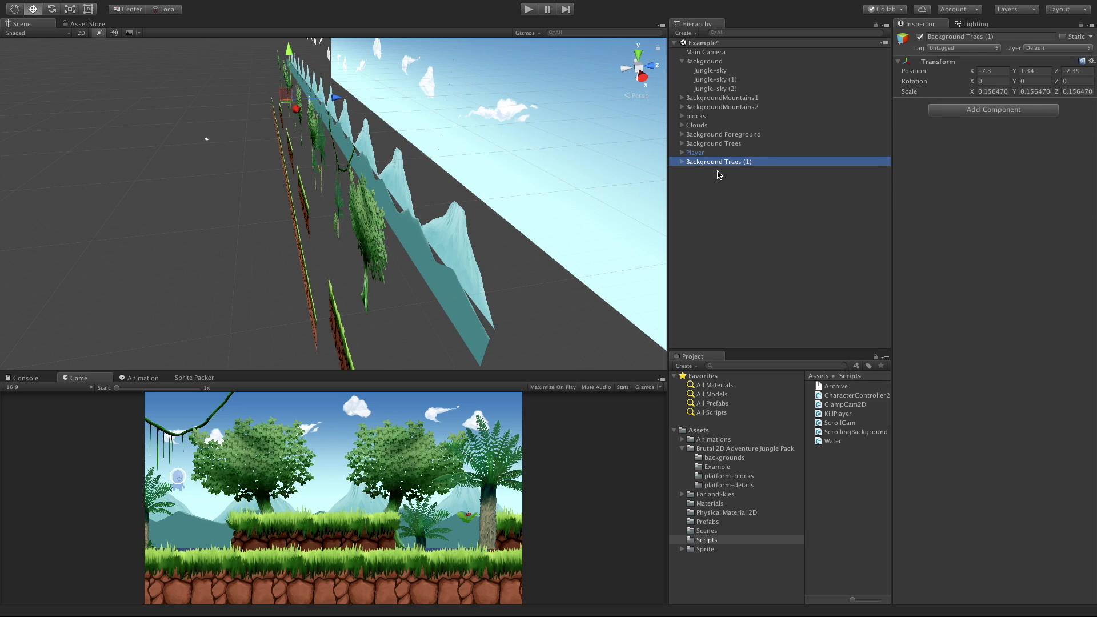
{"action": "left_click", "coordinate": [954, 36]}
{"action": "double_click", "coordinate": [954, 36]}
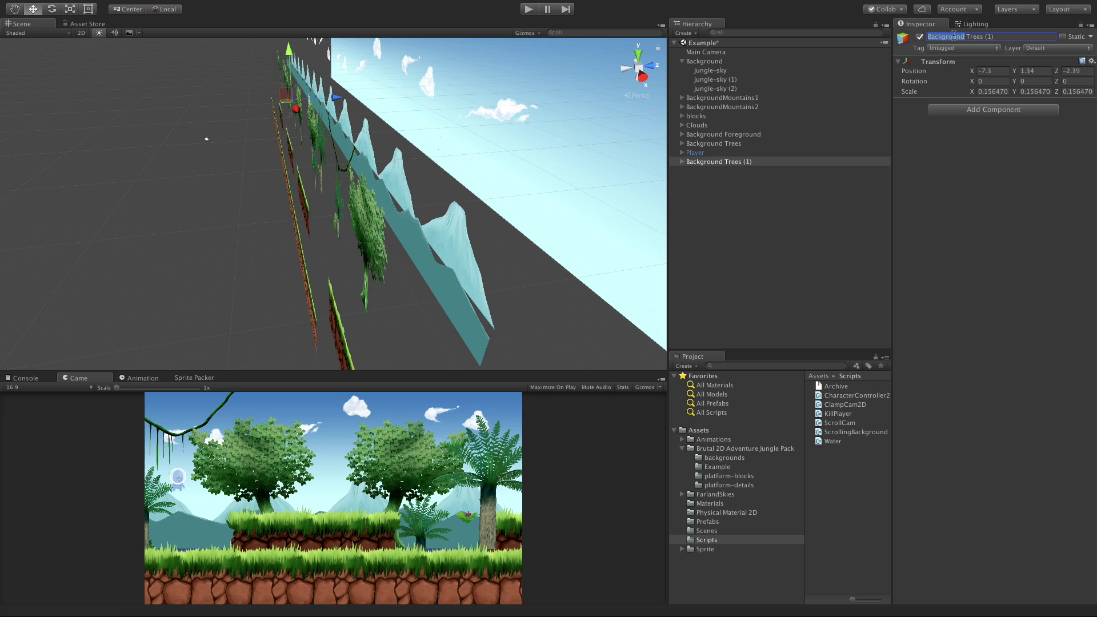
{"action": "type", "text": "forground"}
{"action": "key", "text": "Return"}
{"action": "left_click", "coordinate": [1015, 36]}
{"action": "left_click", "coordinate": [1015, 36]}
- Assign every sprite inside the forground Trees group to the Forground sorting layer
{"action": "left_click", "coordinate": [682, 162]}
{"action": "left_click", "coordinate": [694, 170]}
{"action": "scroll", "coordinate": [749, 258], "scroll_direction": "down", "scroll_amount": 2}
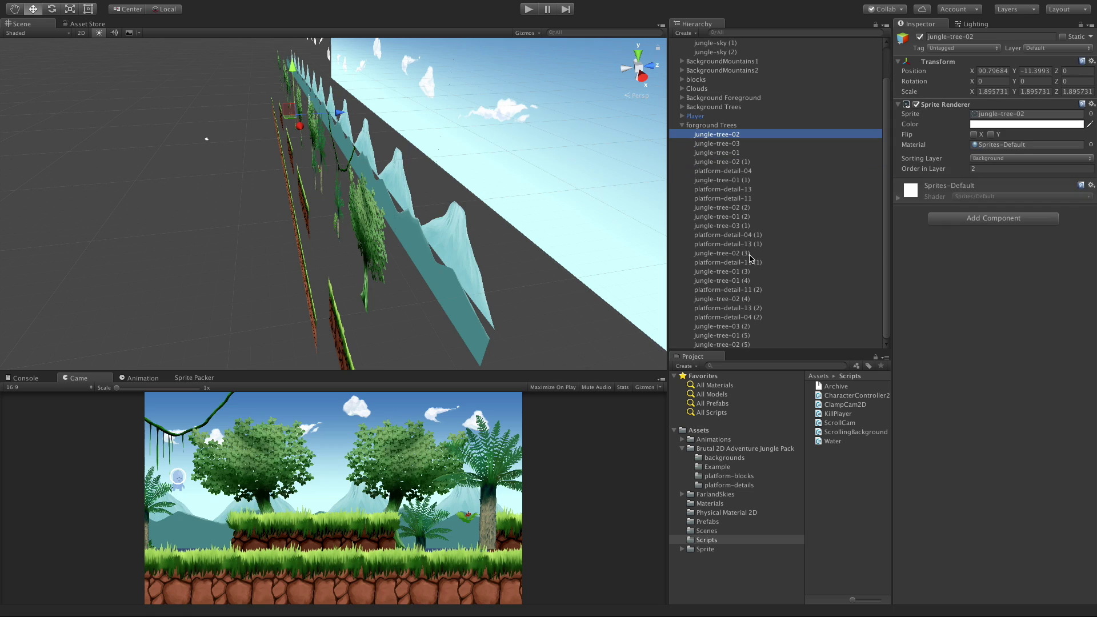
{"action": "left_click", "coordinate": [733, 343], "text": "shift"}
{"action": "left_click", "coordinate": [987, 158]}
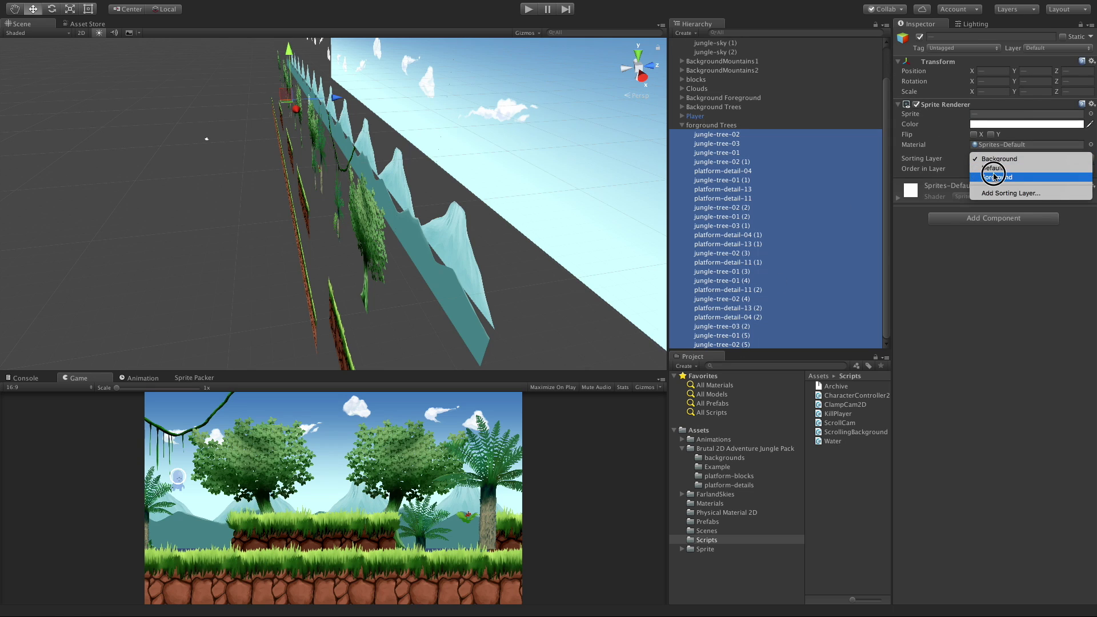
{"action": "left_click", "coordinate": [992, 170]}
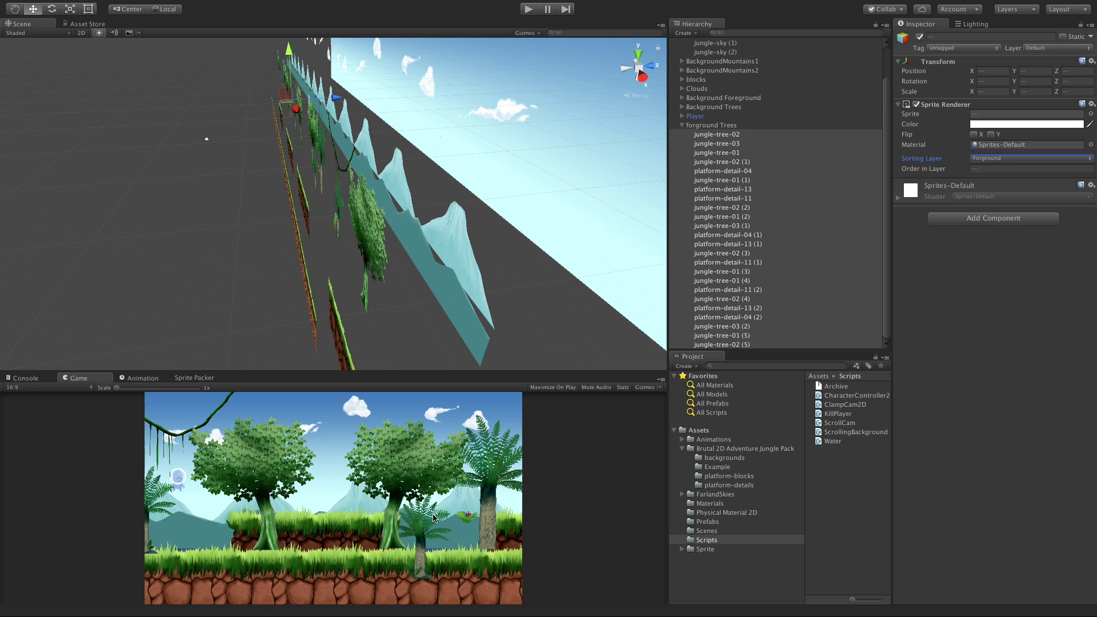
{"action": "left_click", "coordinate": [684, 126]}
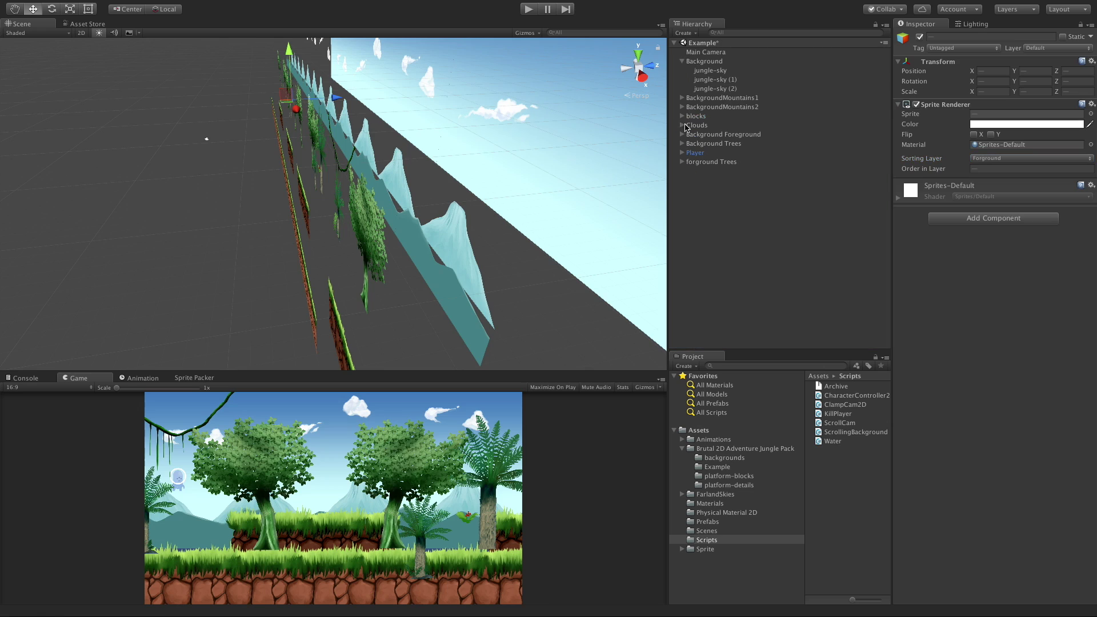
- Move the forground Trees group in front of the blocks, to about X -3.59, Y -0.7, Z -7.03
{"action": "left_click", "coordinate": [692, 118]}
{"action": "left_click", "coordinate": [702, 154]}
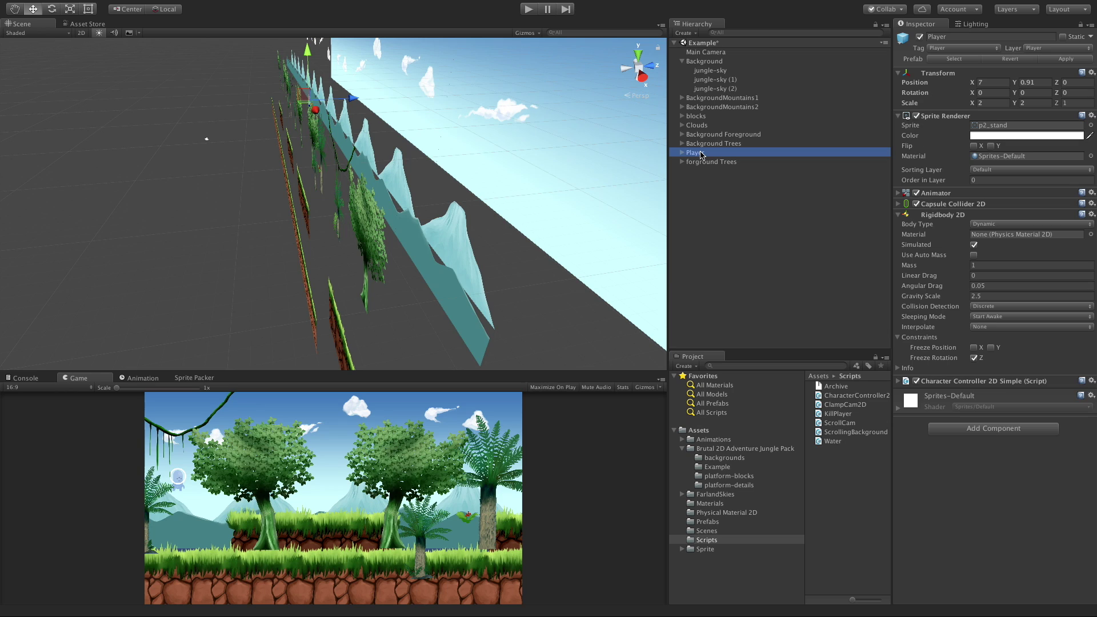
{"action": "left_click", "coordinate": [700, 162]}
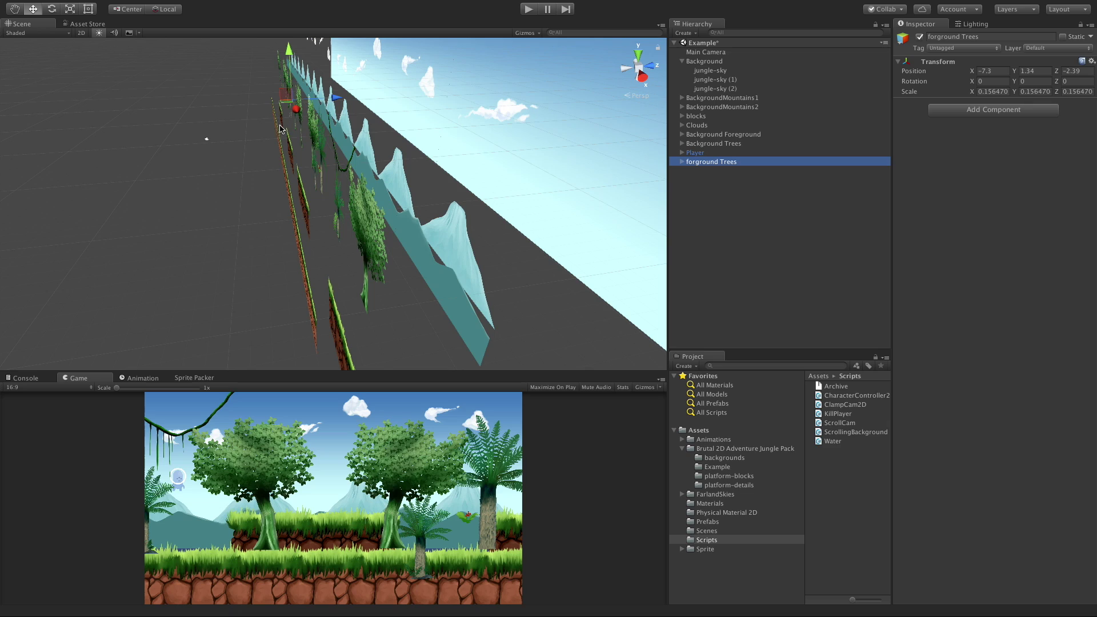
{"action": "left_click_drag", "start_coordinate": [262, 228], "coordinate": [188, 109], "text": "alt"}
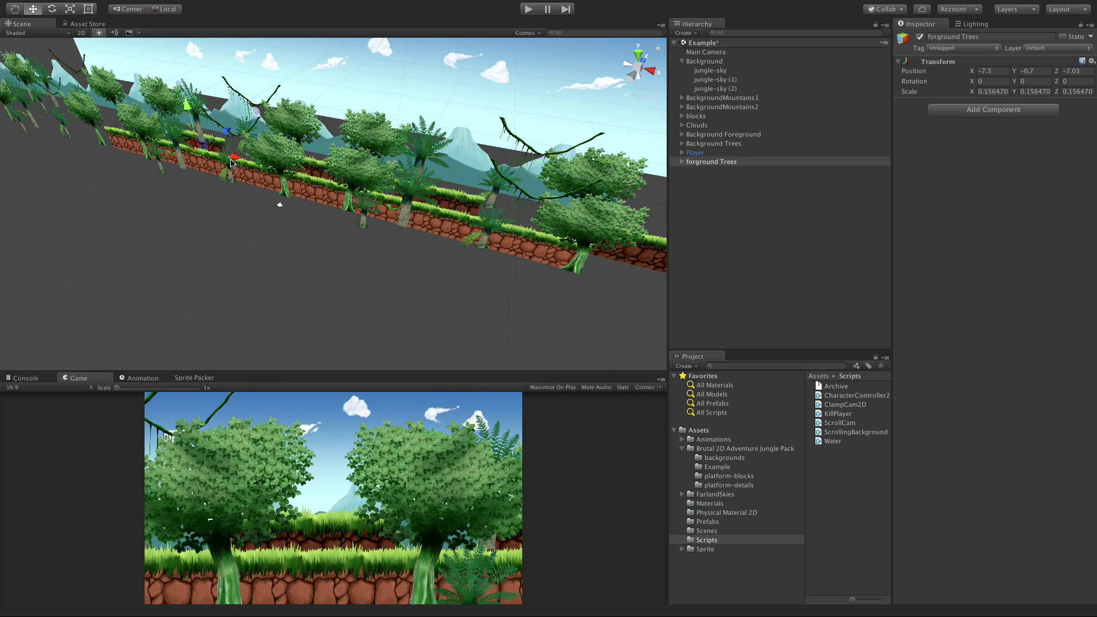
{"action": "left_click_drag", "start_coordinate": [232, 163], "coordinate": [257, 165]}
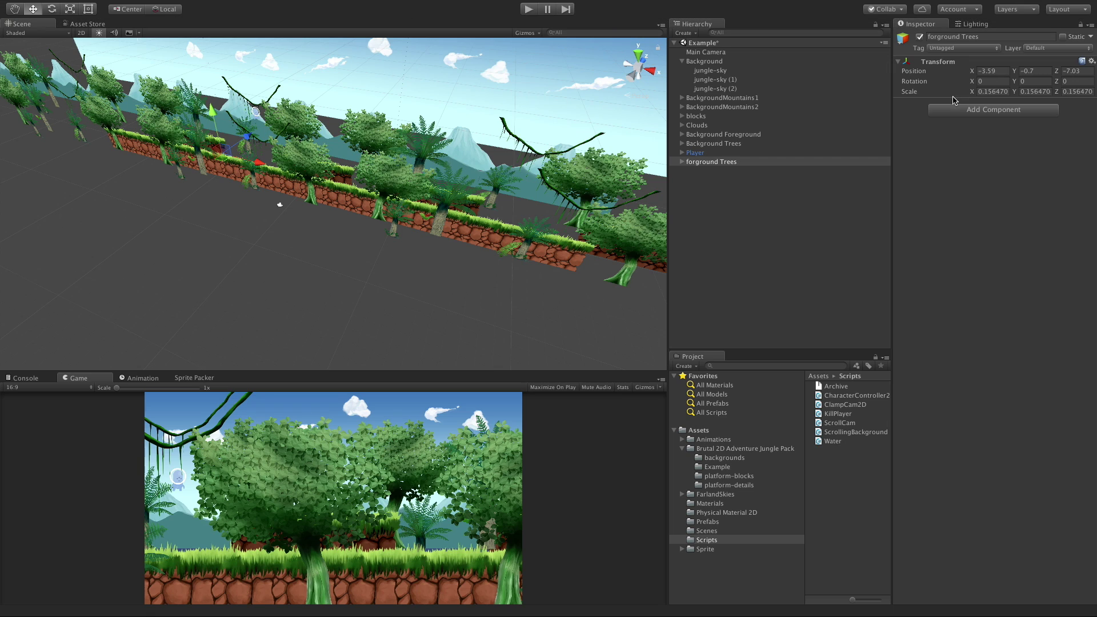
- Set the scale of all sprites inside the forground Trees group to X 0.75, Y 0.75, Z 1
{"action": "left_click", "coordinate": [682, 162]}
{"action": "left_click", "coordinate": [737, 171]}
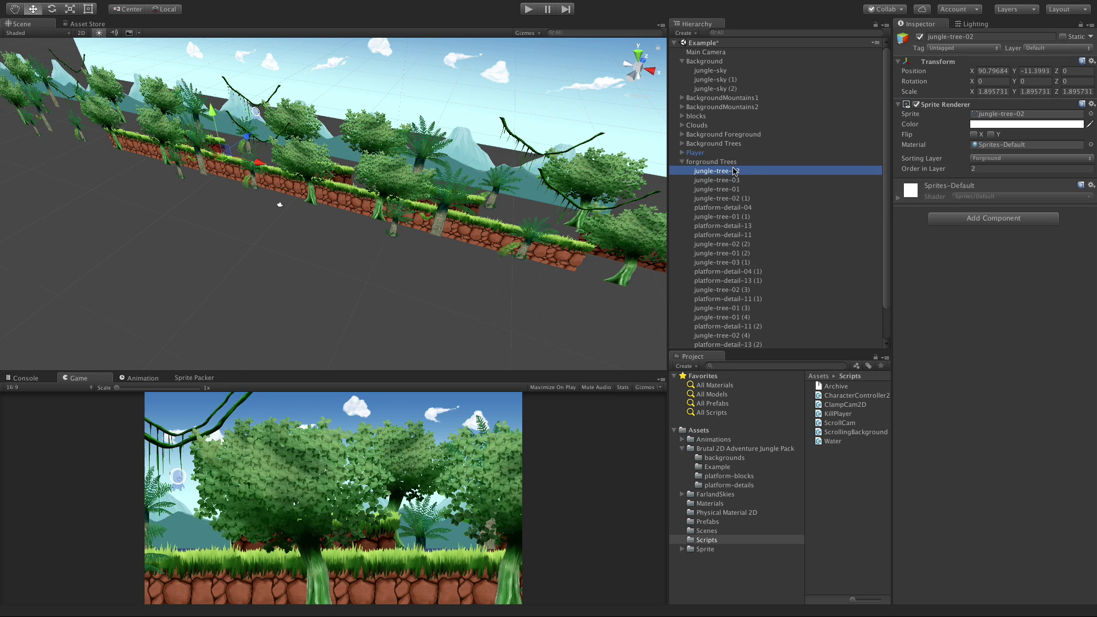
{"action": "scroll", "coordinate": [760, 183], "scroll_direction": "down", "scroll_amount": 2}
{"action": "left_click", "coordinate": [748, 345], "text": "shift"}
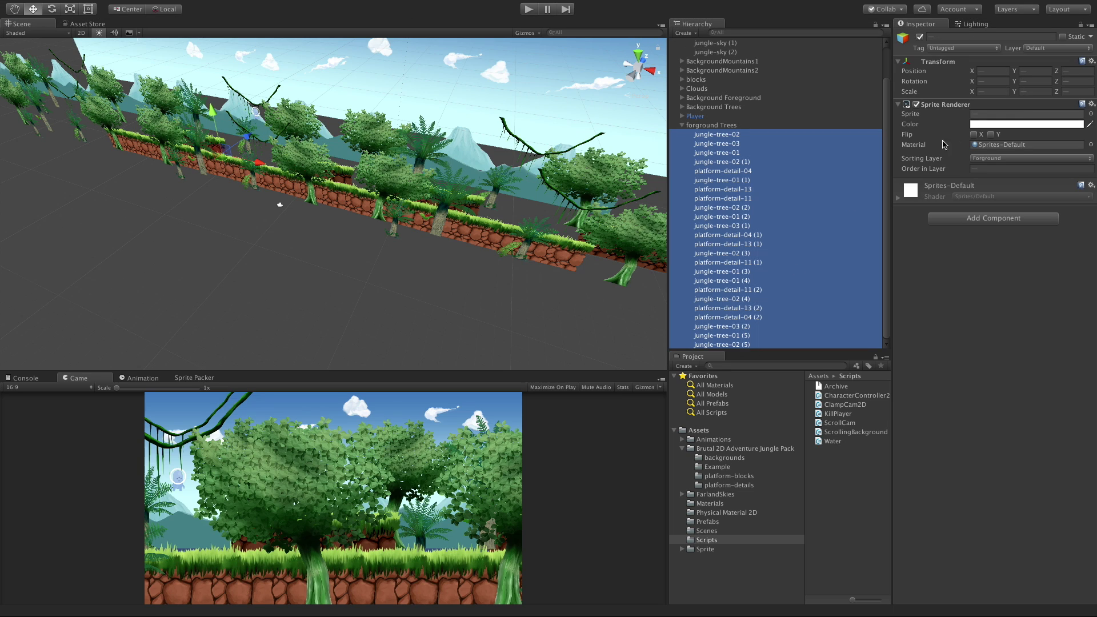
{"action": "left_click", "coordinate": [989, 92]}
{"action": "type", "text": ".75"}
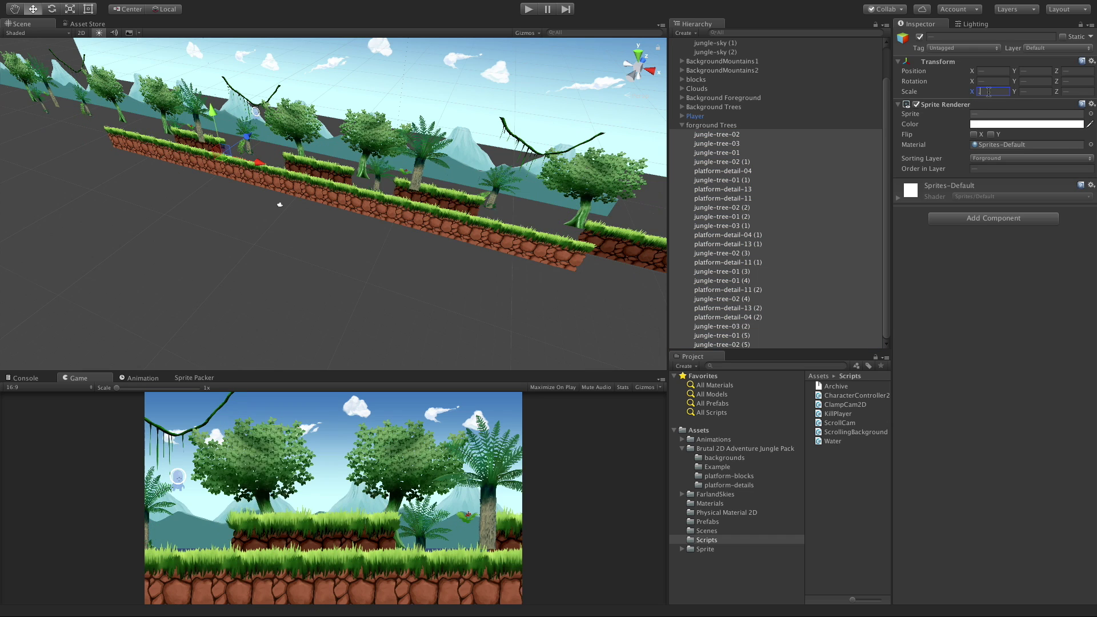
{"action": "key", "text": "Tab"}
{"action": "type", "text": ".65"}
{"action": "key", "text": "Tab"}
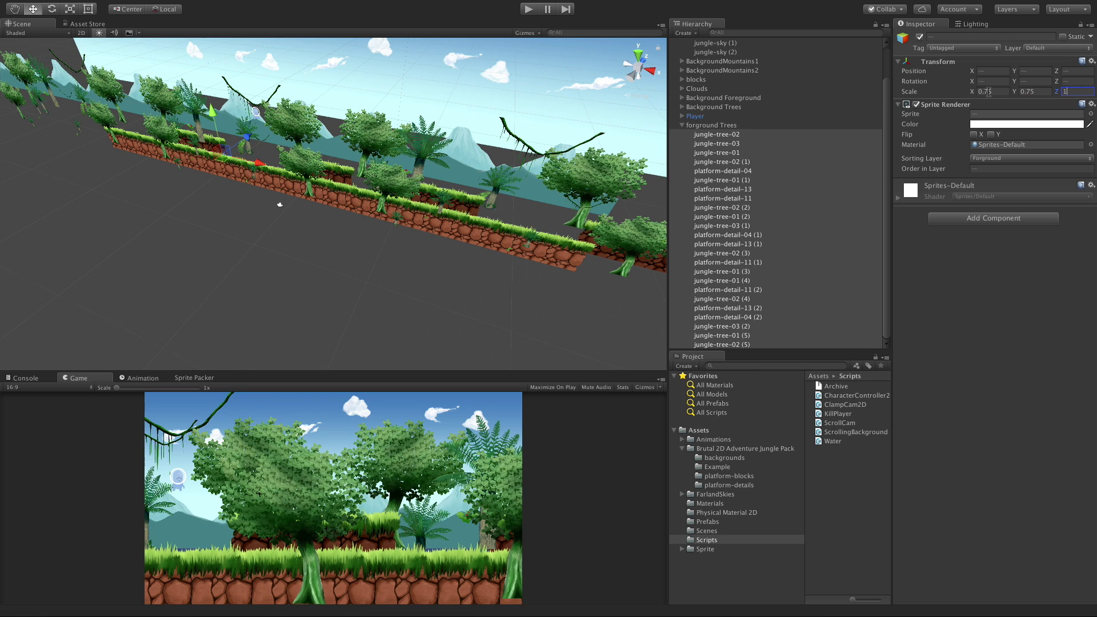
{"action": "key", "text": "Return"}
- Scale all sprites inside the forground Trees group to X 0.5, Y 0.5 and shift them lower in front of the blocks
{"action": "left_click", "coordinate": [999, 90]}
{"action": "type", "text": "0.5"}
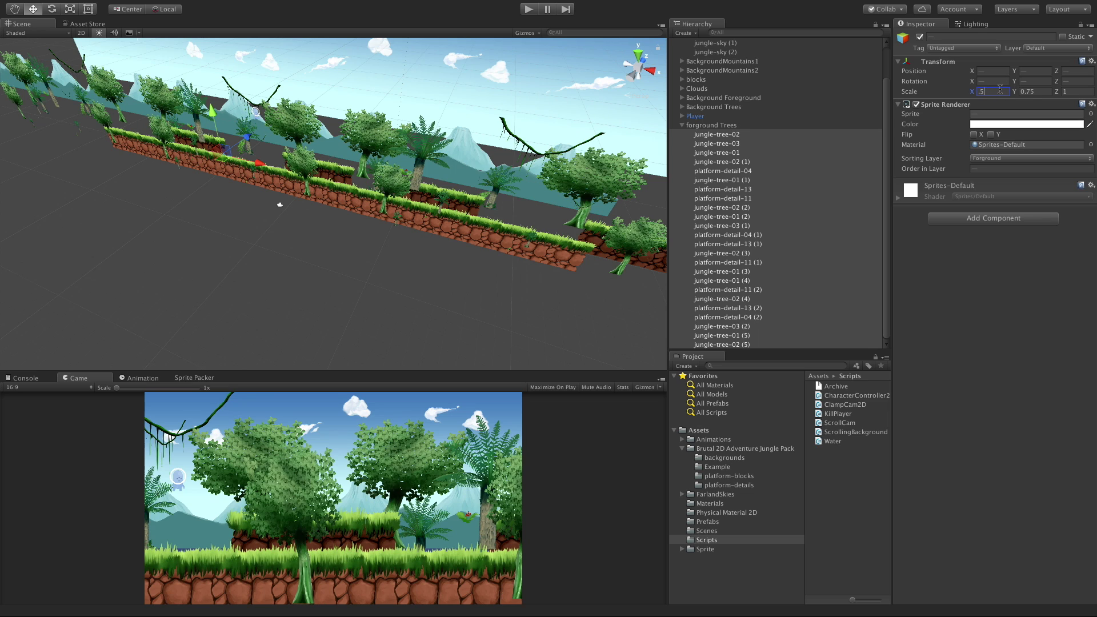
{"action": "key", "text": "Tab"}
{"action": "type", "text": "0.5"}
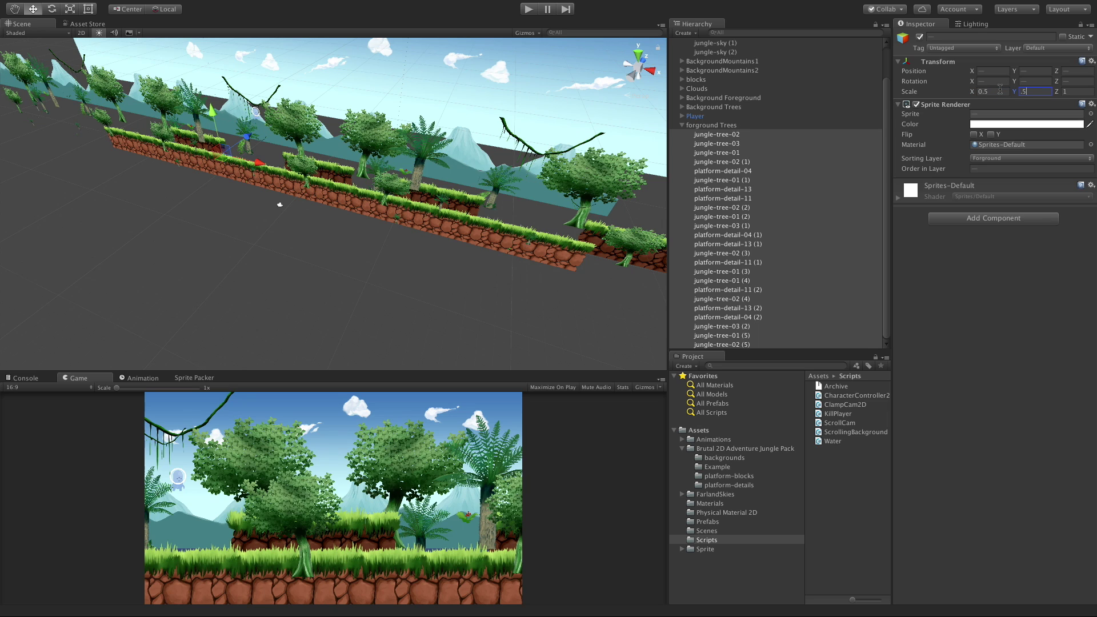
{"action": "key", "text": "Tab"}
{"action": "left_click_drag", "start_coordinate": [224, 120], "coordinate": [270, 177]}
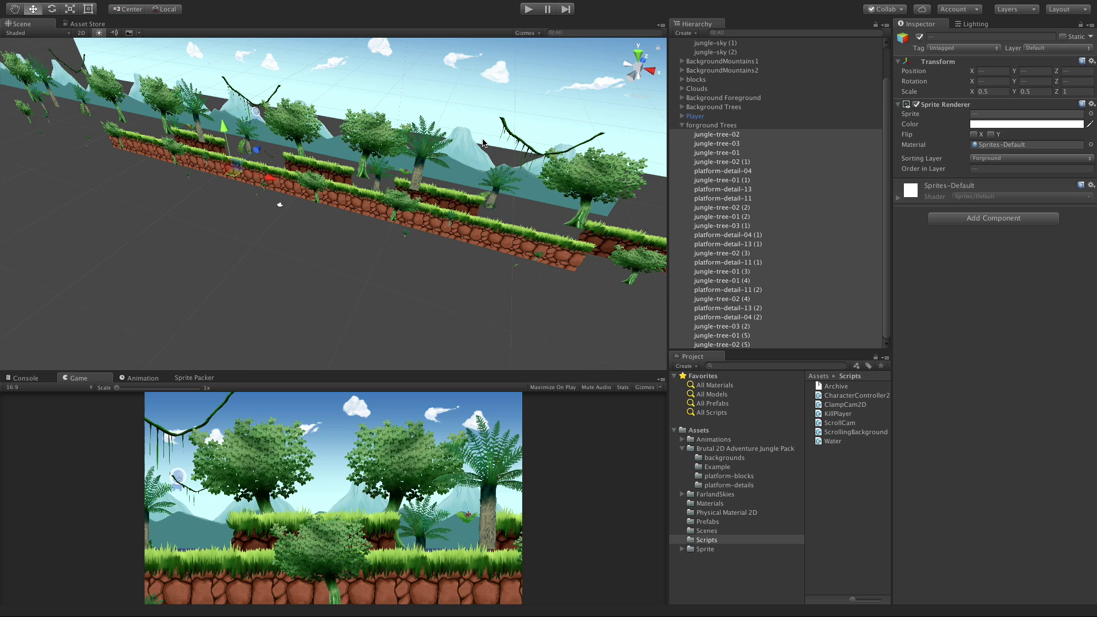
{"action": "left_click_drag", "start_coordinate": [371, 253], "coordinate": [295, 113], "text": "alt"}
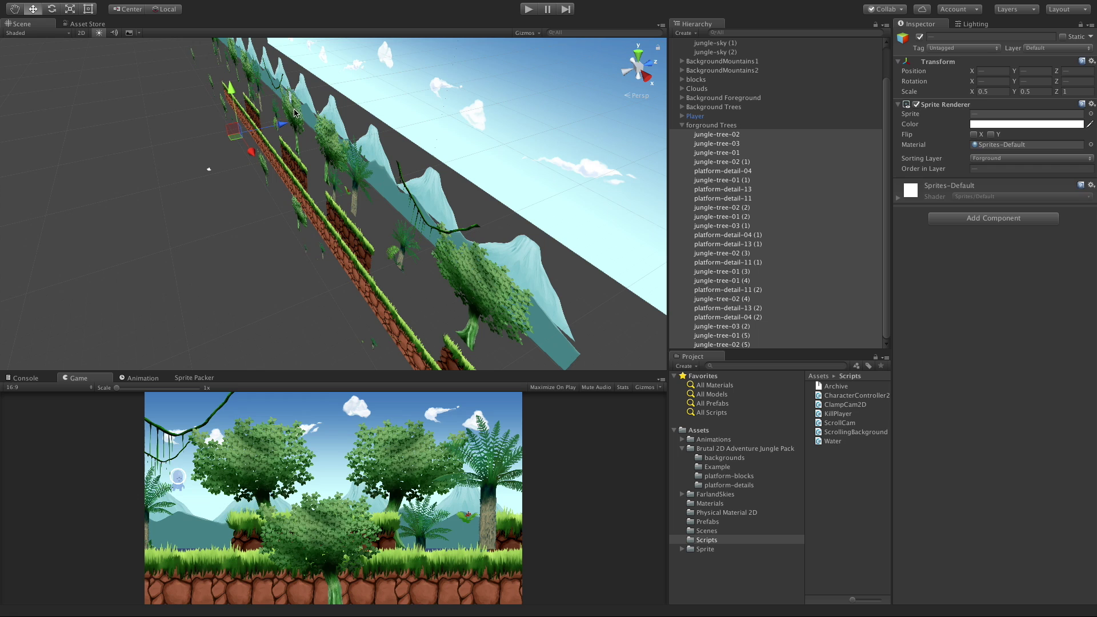
- Play-test the scene, moving the player right and back left to check the parallax of the foreground trees, and stop the game
{"action": "left_click", "coordinate": [529, 9]}
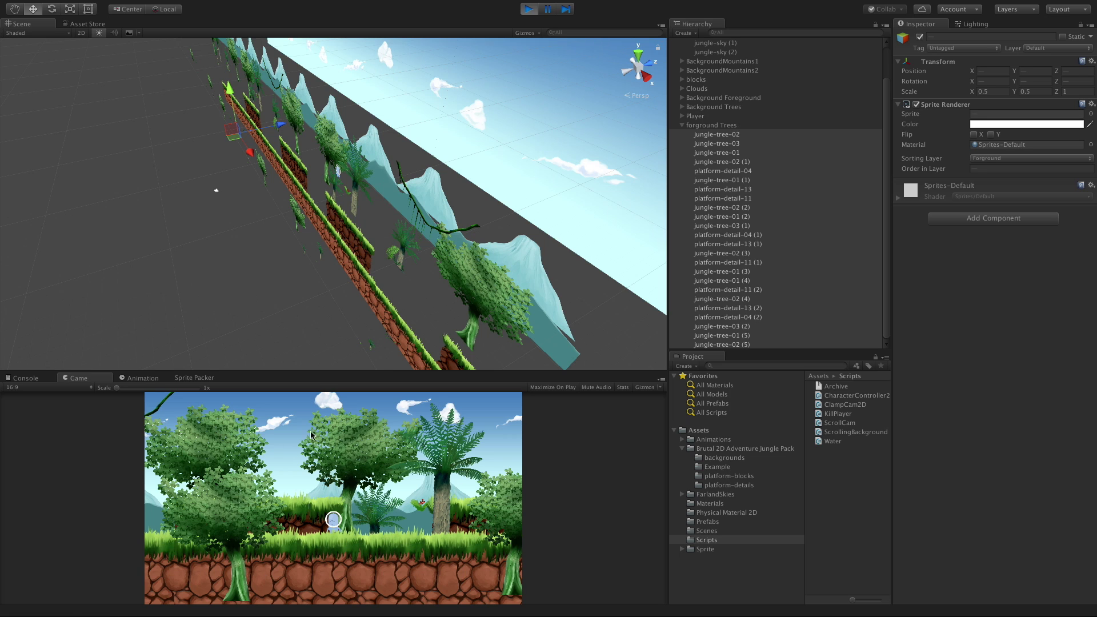
{"action": "key", "text": "Right"}
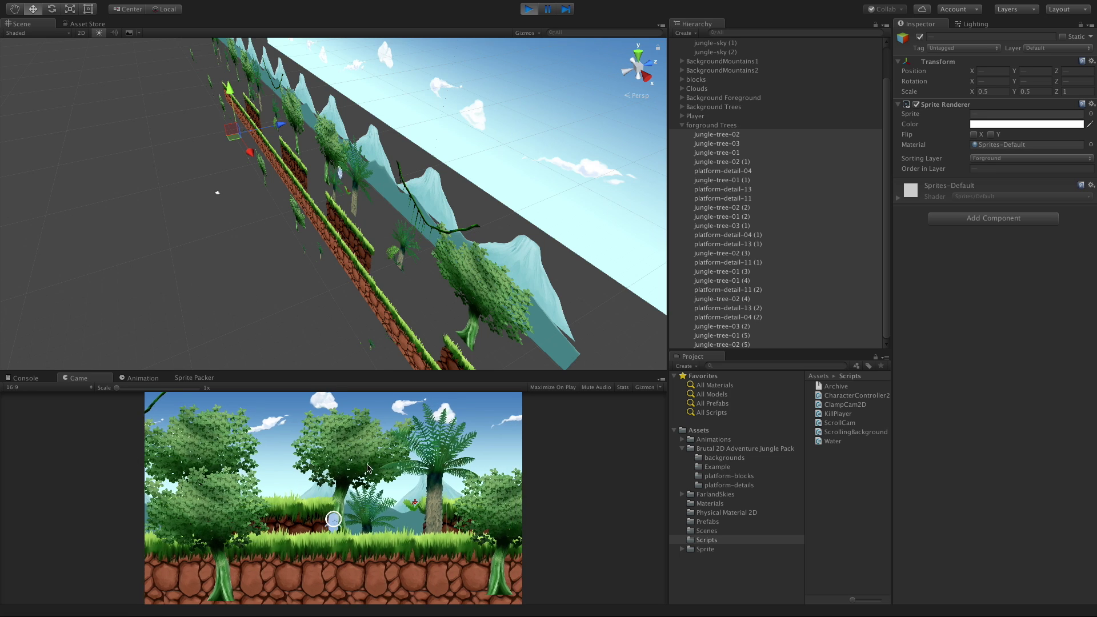
{"action": "key", "text": "Right"}
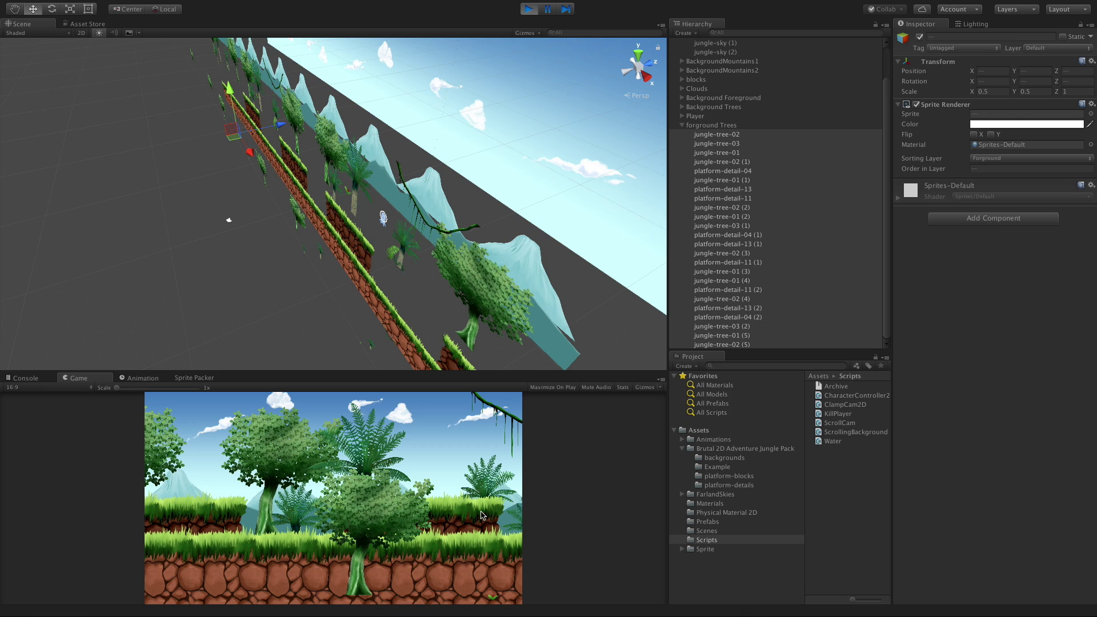
{"action": "key", "text": "Left"}
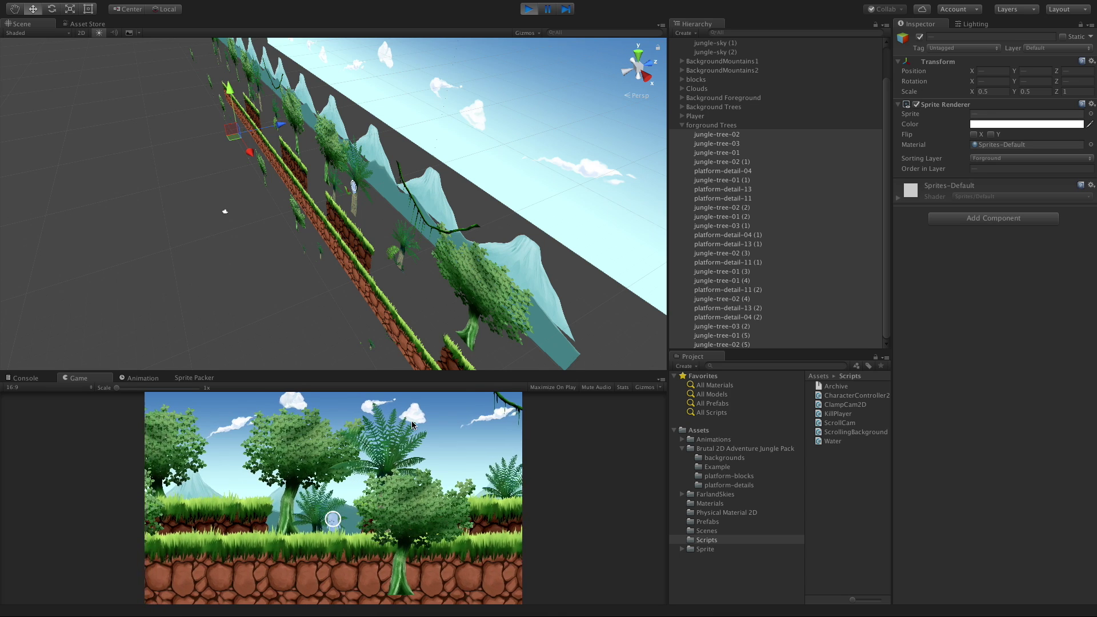
{"action": "left_click", "coordinate": [521, 10]}
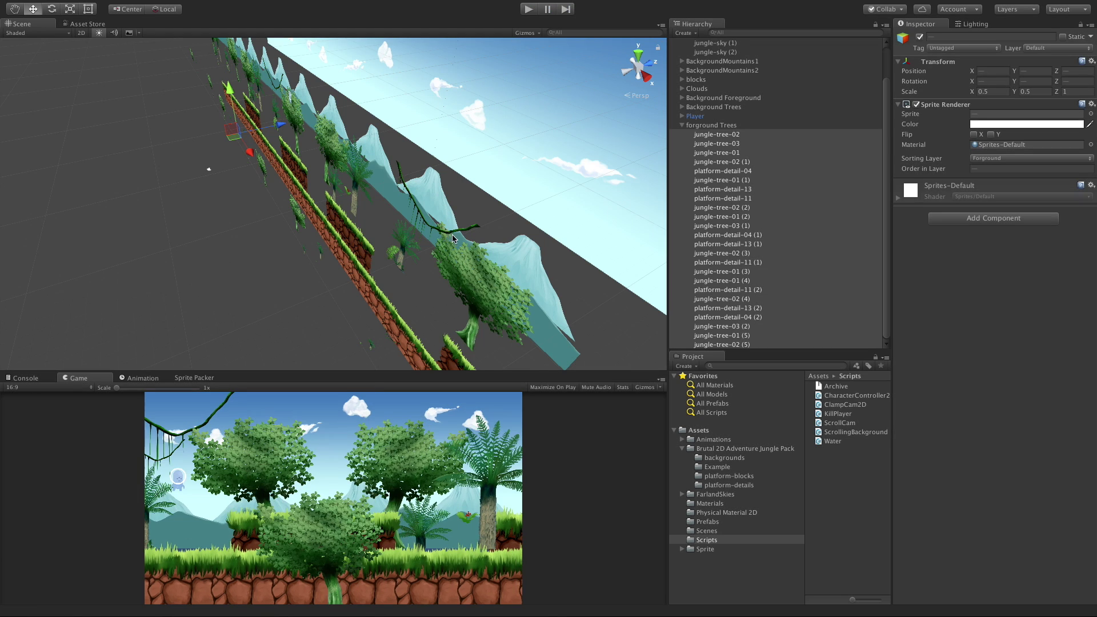
- Examine the depth spacing between the sky, mountains, background trees, blocks and foreground trees from several angles in the scene
{"action": "middle_click_drag", "start_coordinate": [457, 251], "coordinate": [430, 238]}
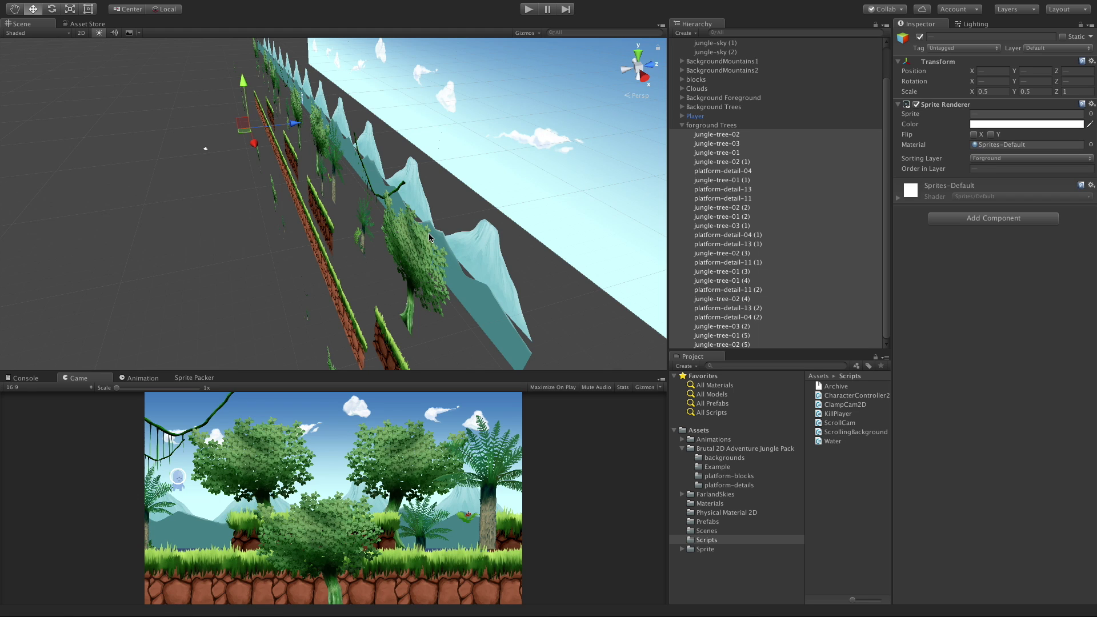
{"action": "left_click_drag", "start_coordinate": [429, 237], "coordinate": [685, 303], "text": "alt"}
{"action": "scroll", "coordinate": [443, 255], "scroll_direction": "down", "scroll_amount": 3}
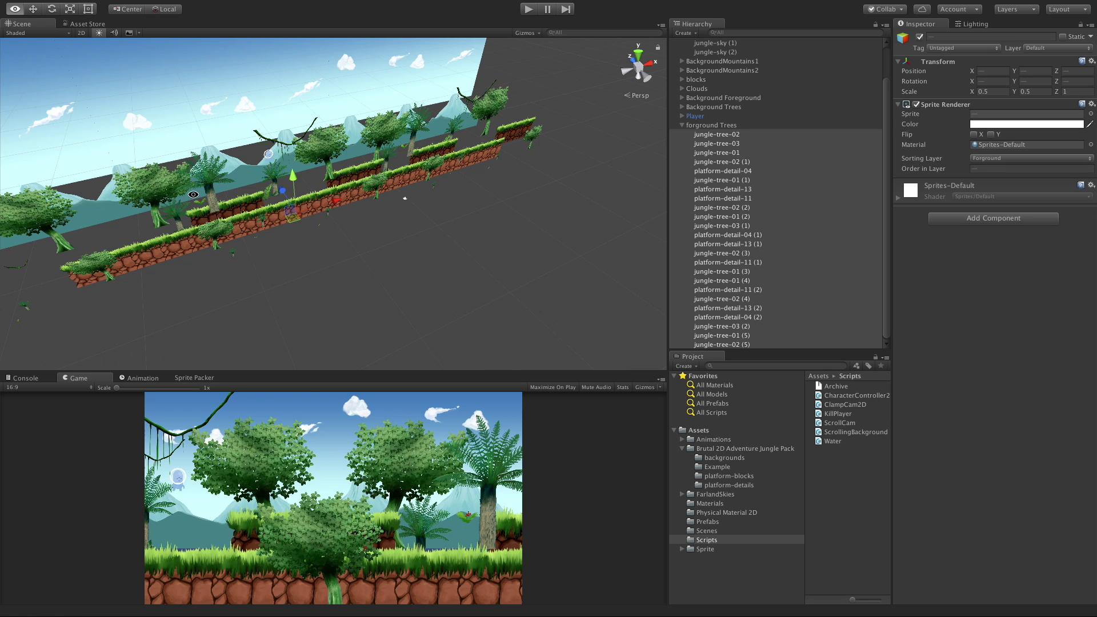
{"action": "left_click_drag", "start_coordinate": [439, 254], "coordinate": [380, 226], "text": "alt"}
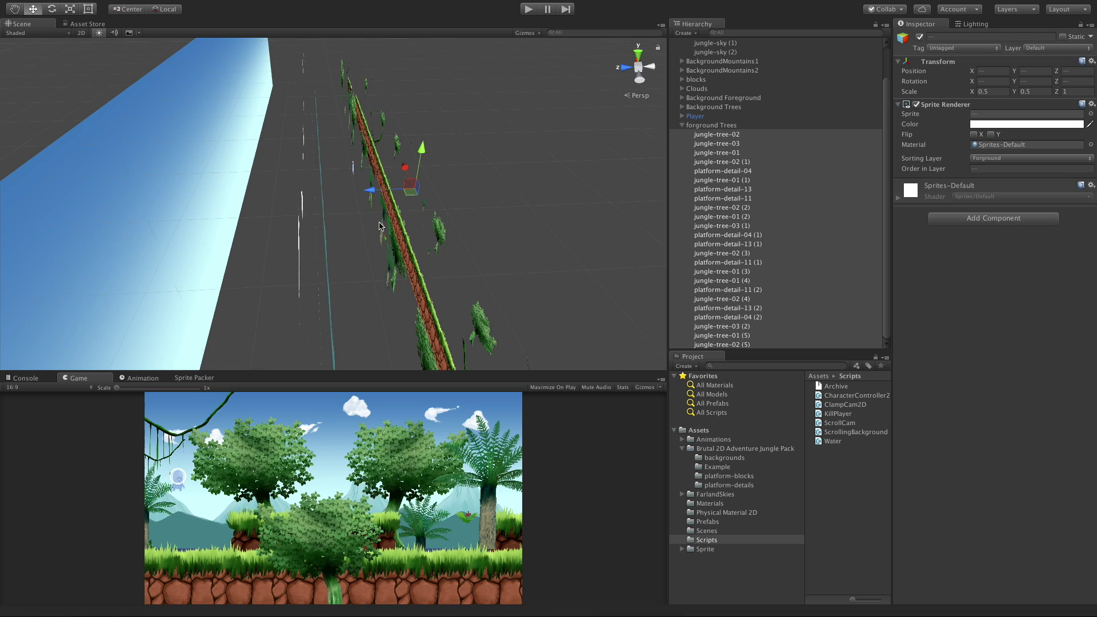
{"action": "left_click_drag", "start_coordinate": [424, 321], "coordinate": [301, 163], "text": "alt"}
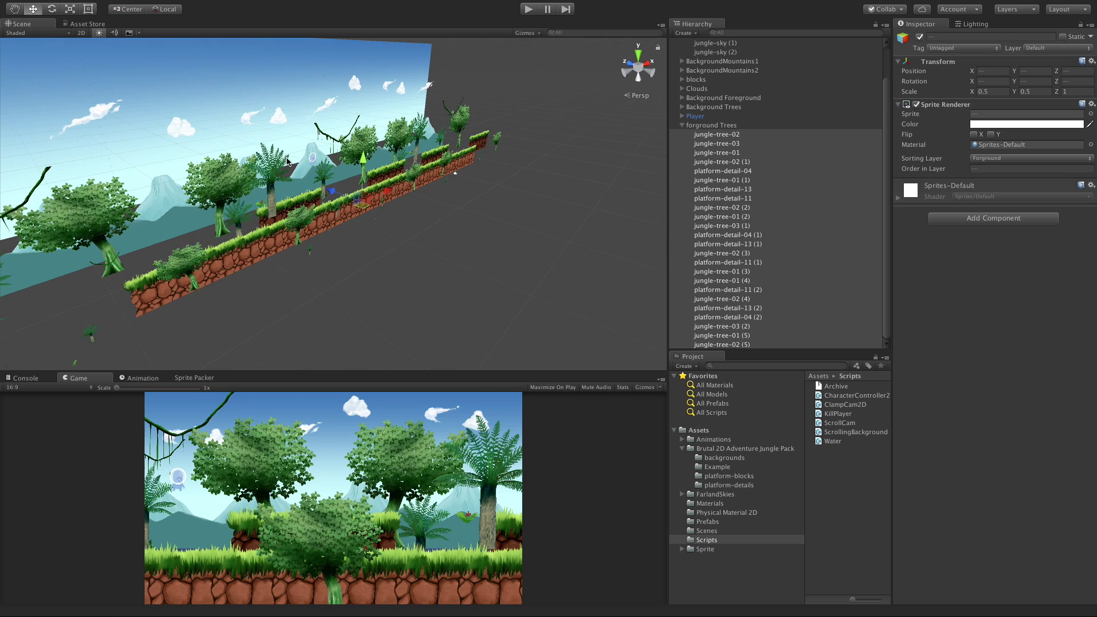
{"action": "left_click_drag", "start_coordinate": [401, 180], "coordinate": [312, 226], "text": "alt"}
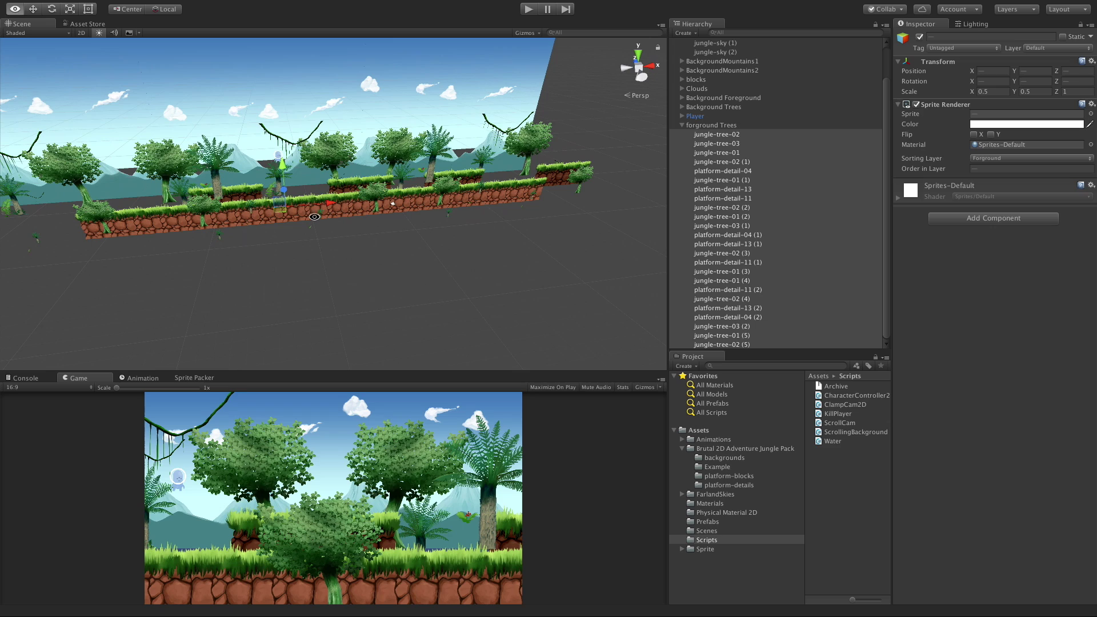